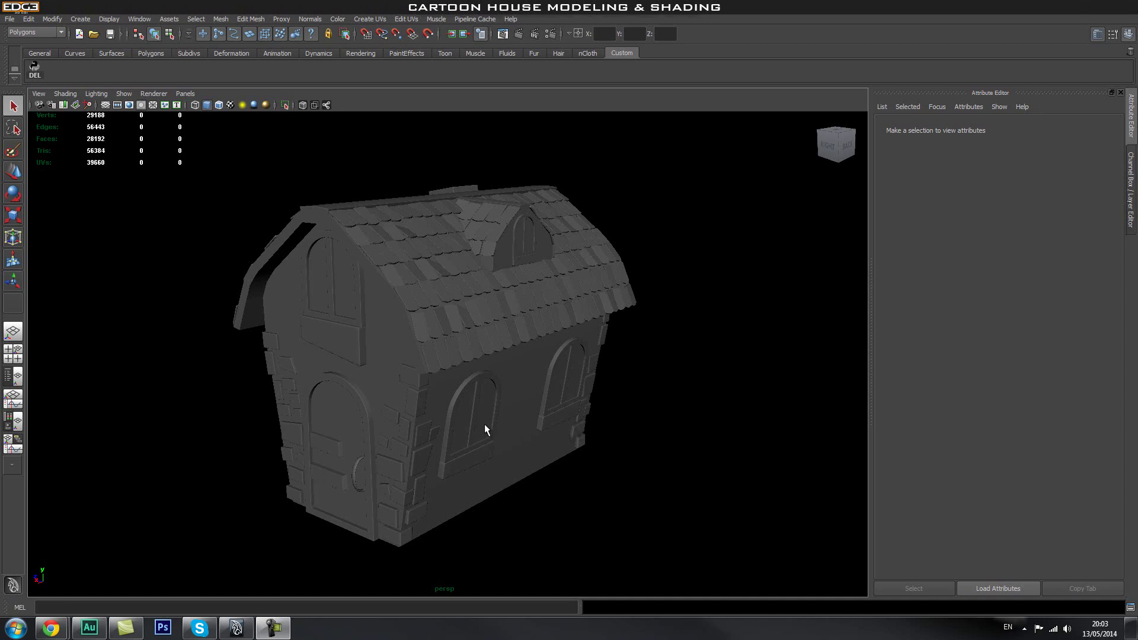
{"action": "left_click_drag", "start_coordinate": [428, 447], "coordinate": [592, 427], "text": "alt"}
{"action": "left_click_drag", "start_coordinate": [642, 384], "coordinate": [541, 417], "text": "alt"}
{"action": "left_click_drag", "start_coordinate": [365, 321], "coordinate": [468, 253], "text": "alt"}
{"action": "left_click_drag", "start_coordinate": [645, 357], "coordinate": [614, 342], "text": "alt"}
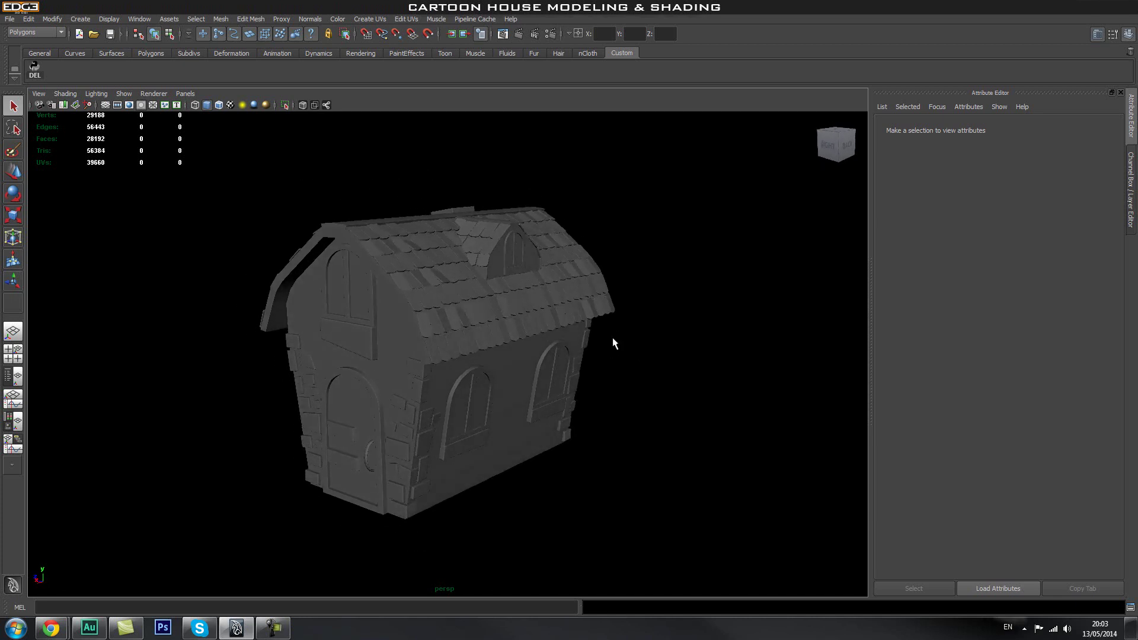
{"action": "left_click_drag", "start_coordinate": [393, 361], "coordinate": [497, 363], "text": "alt"}
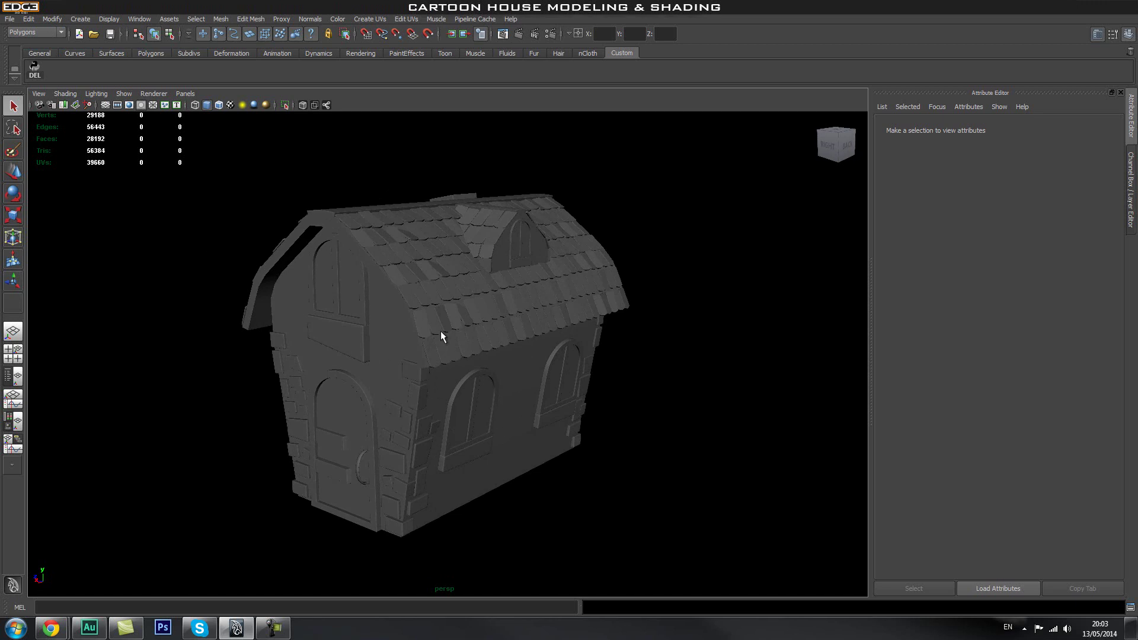
Open the Hypershade editor and place its window over the viewport
{"action": "left_click", "coordinate": [139, 18]}
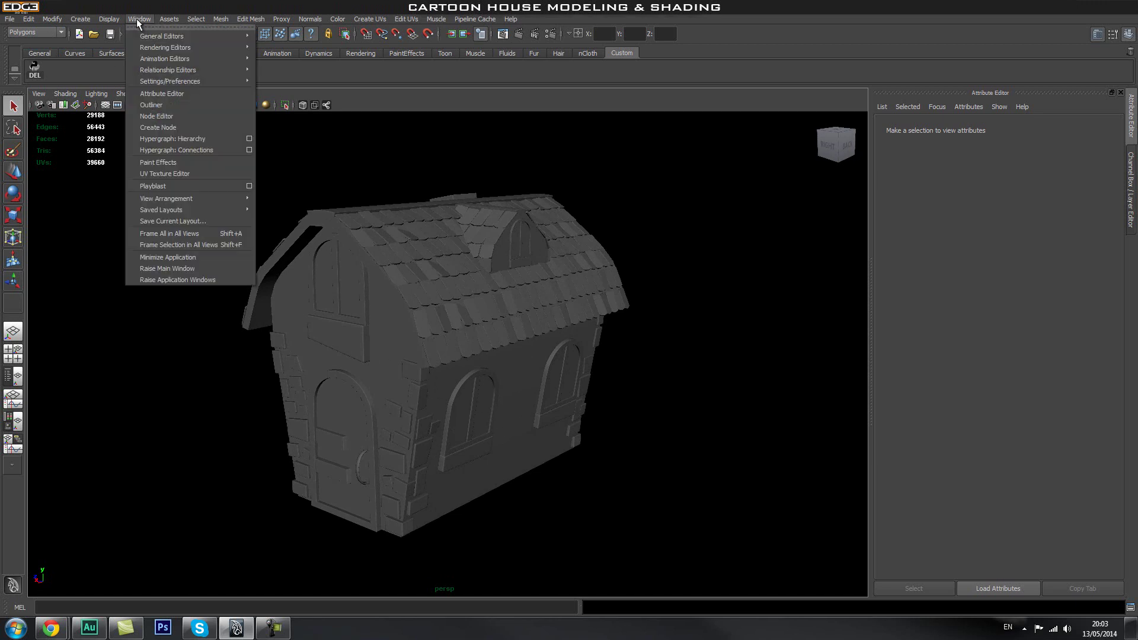
{"action": "mouse_move", "coordinate": [165, 81]}
{"action": "mouse_move", "coordinate": [254, 48]}
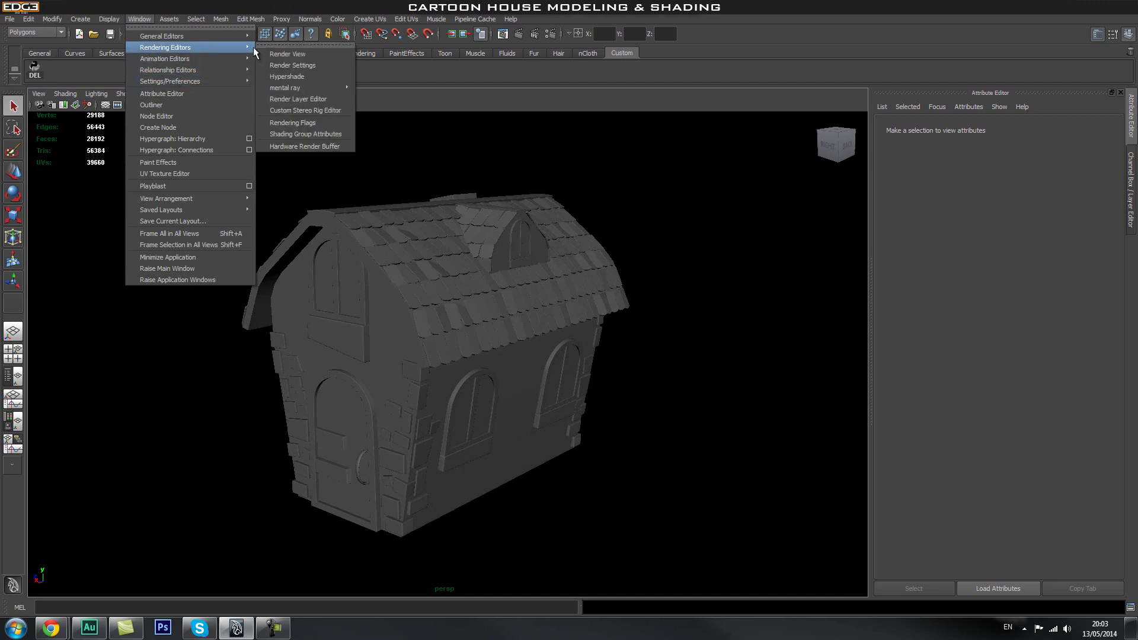
{"action": "left_click", "coordinate": [294, 77]}
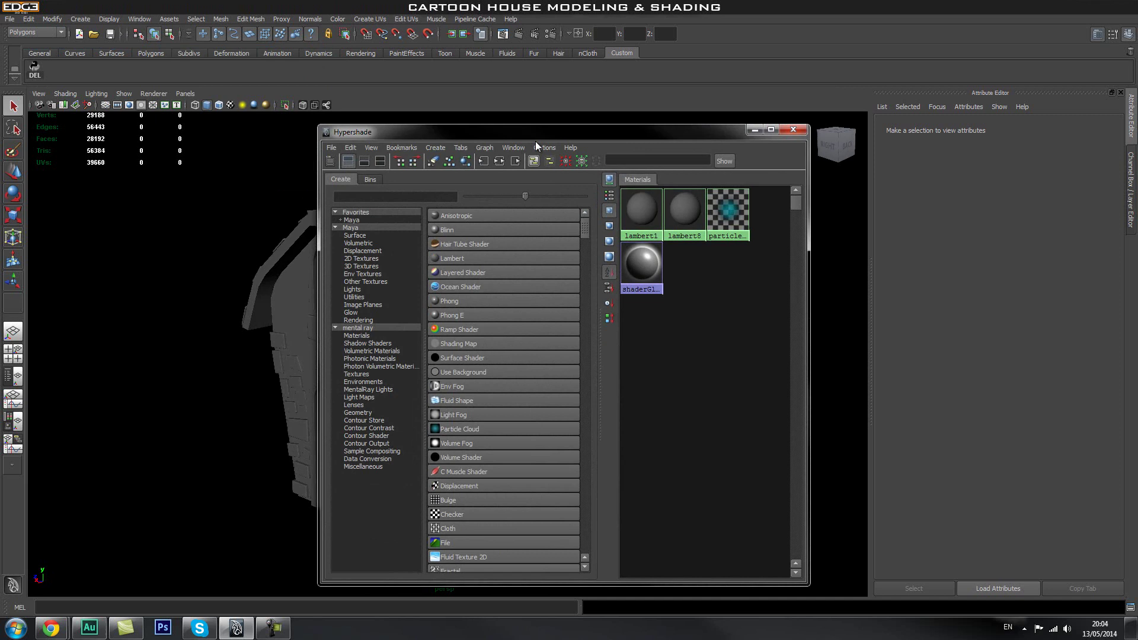
{"action": "left_click_drag", "start_coordinate": [546, 131], "coordinate": [338, 125]}
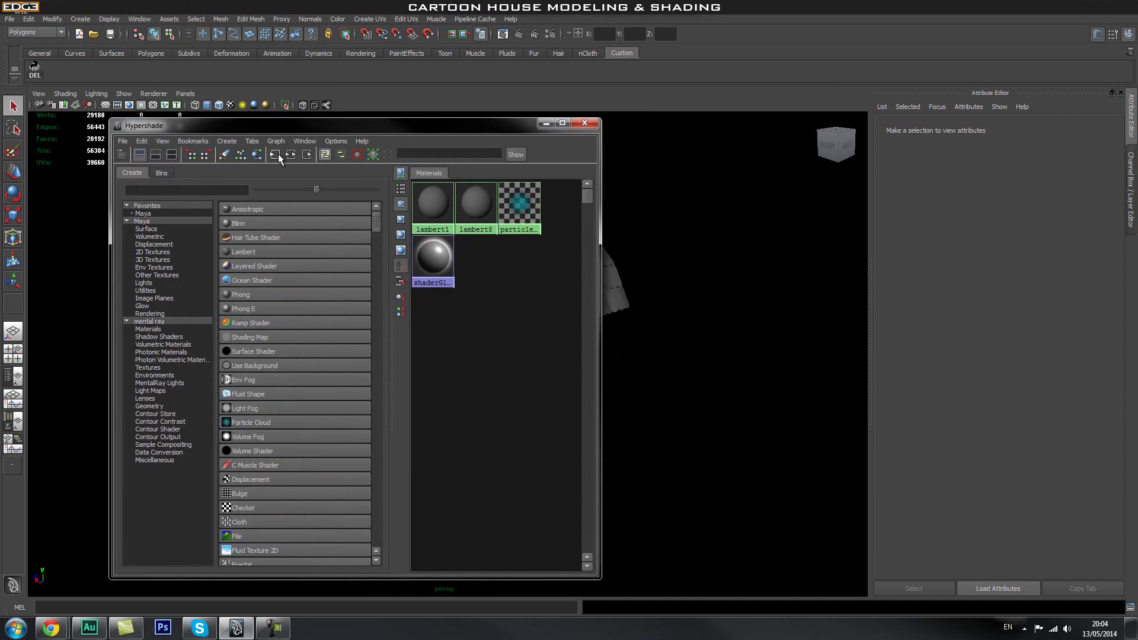
{"action": "left_click_drag", "start_coordinate": [600, 296], "coordinate": [882, 301]}
{"action": "left_click_drag", "start_coordinate": [545, 126], "coordinate": [537, 128]}
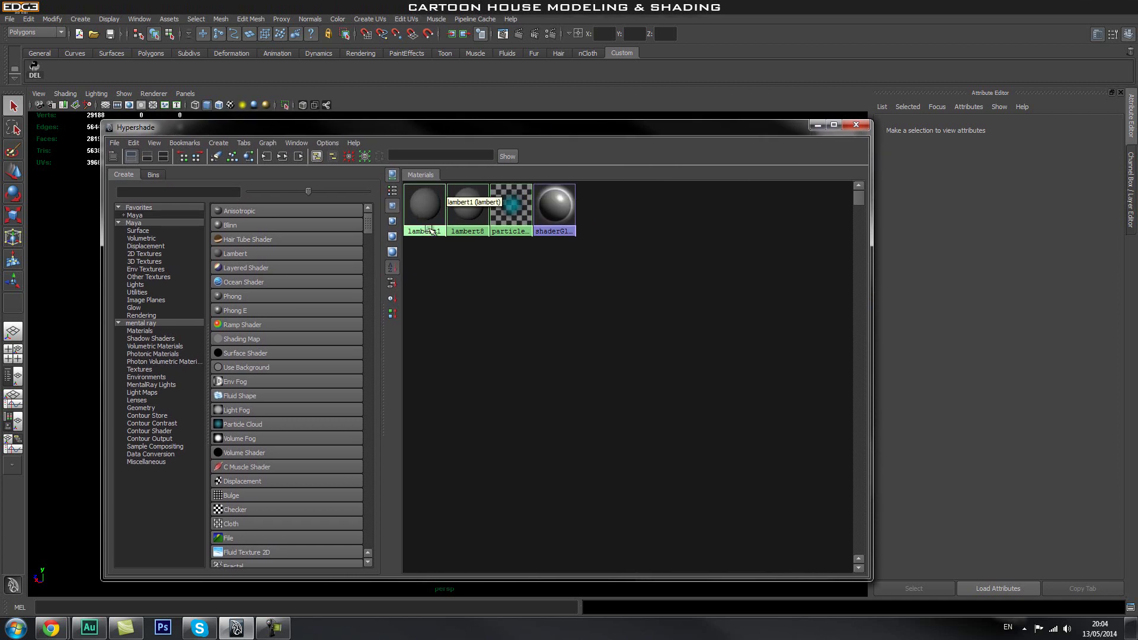
{"action": "mouse_move", "coordinate": [418, 129]}
{"action": "left_mouse_down"}
{"action": "mouse_move", "coordinate": [719, 138]}
{"action": "mouse_move", "coordinate": [414, 138]}
{"action": "left_mouse_up"}
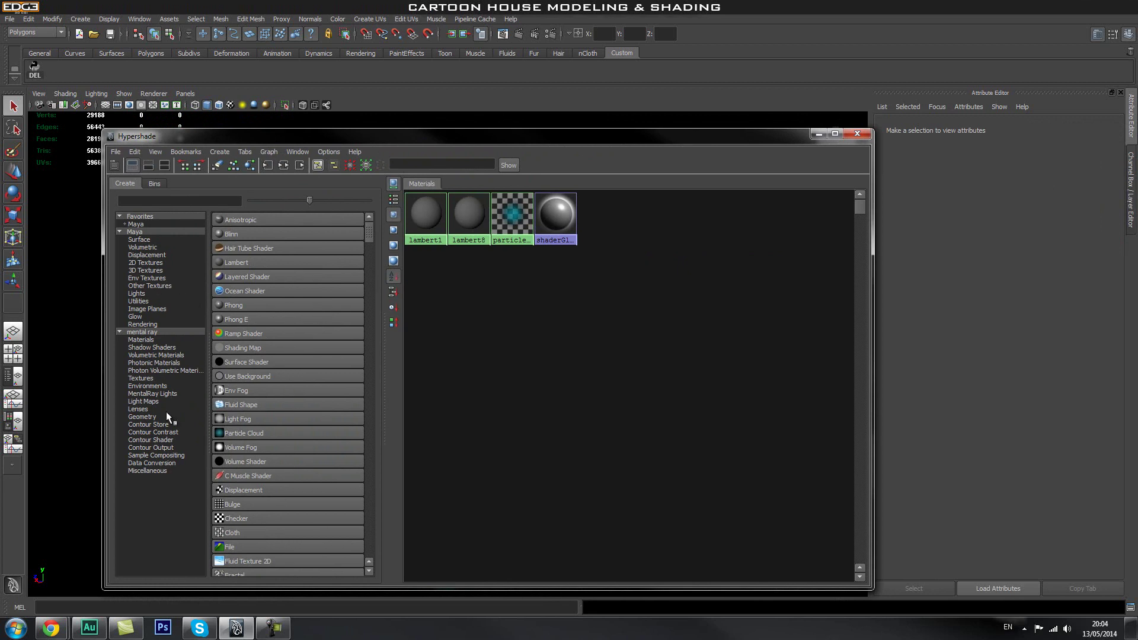
{"action": "mouse_move", "coordinate": [410, 139]}
{"action": "left_mouse_down"}
{"action": "mouse_move", "coordinate": [429, 133]}
{"action": "mouse_move", "coordinate": [393, 136]}
{"action": "left_mouse_up"}
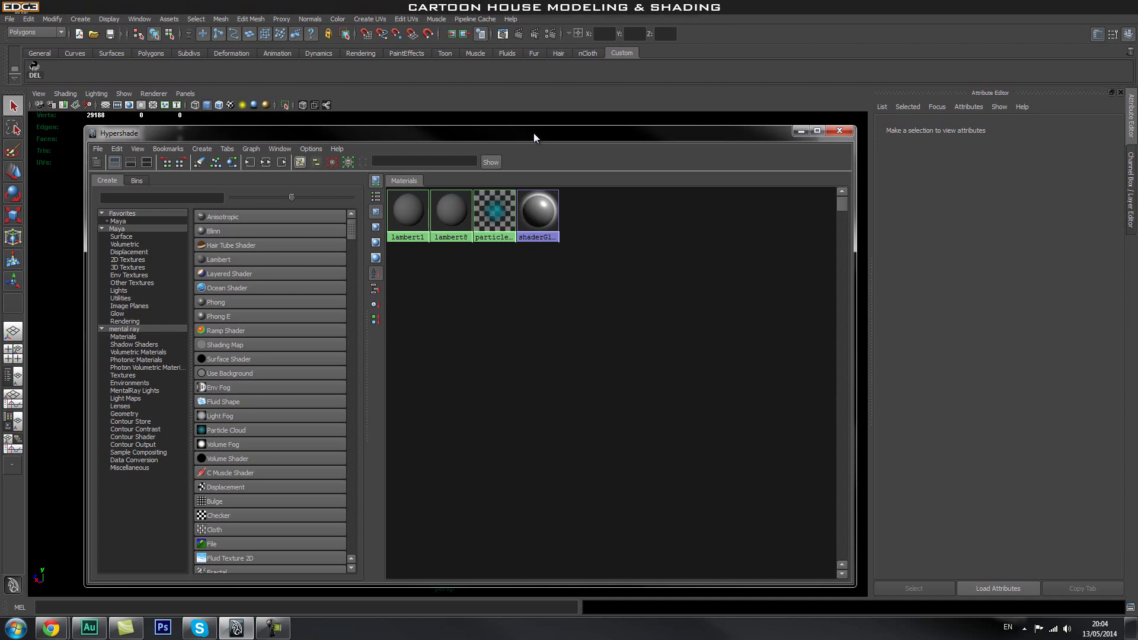
{"action": "left_click_drag", "start_coordinate": [533, 133], "coordinate": [537, 130]}
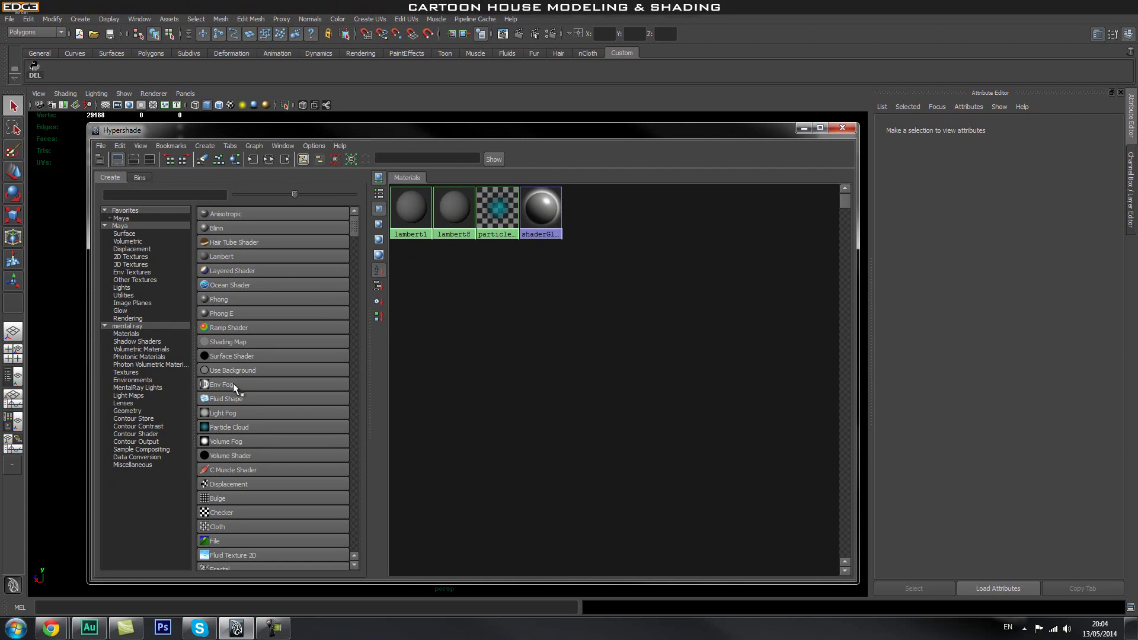
{"action": "scroll", "coordinate": [353, 221], "scroll_direction": "down", "scroll_amount": 2}
{"action": "scroll", "coordinate": [353, 222], "scroll_direction": "up", "scroll_amount": 2}
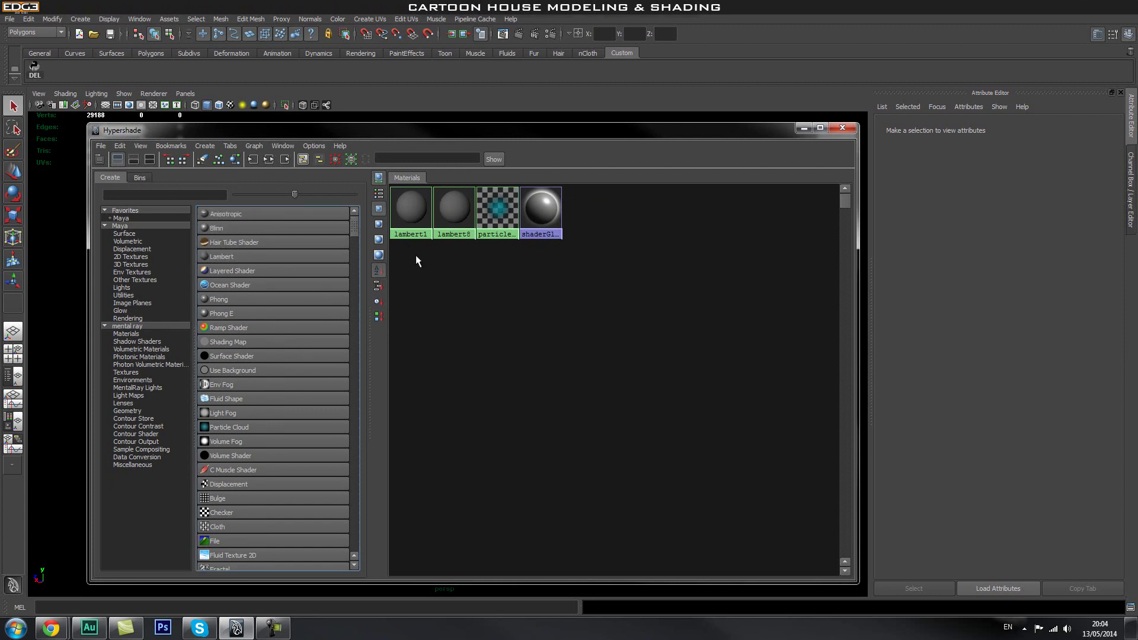
{"action": "left_click_drag", "start_coordinate": [684, 131], "coordinate": [675, 130]}
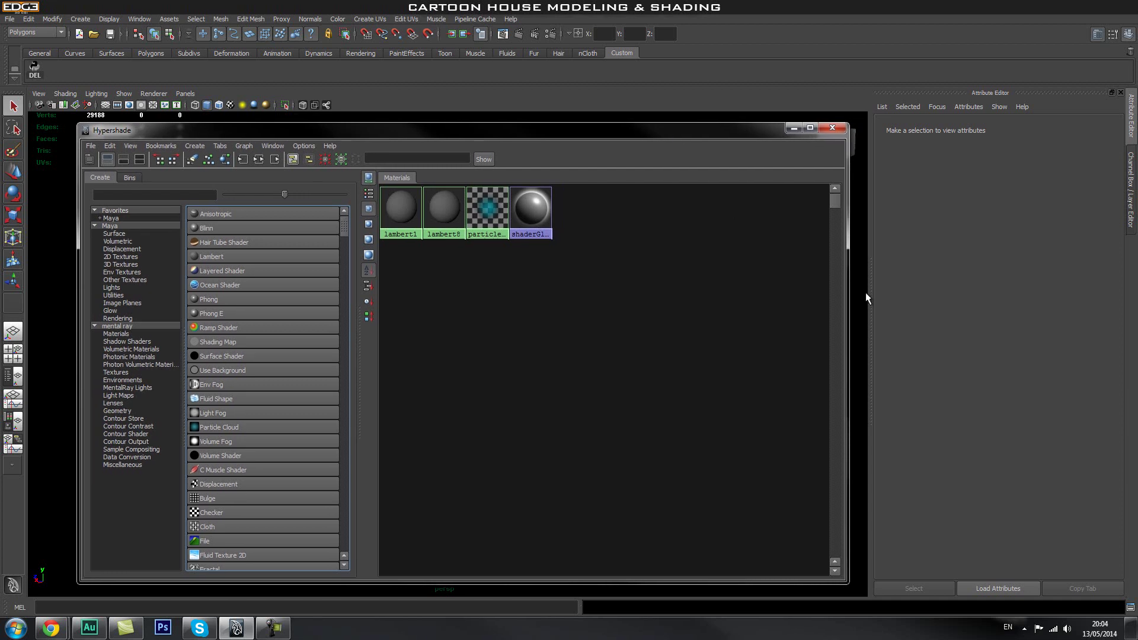
{"action": "left_click_drag", "start_coordinate": [847, 293], "coordinate": [695, 294]}
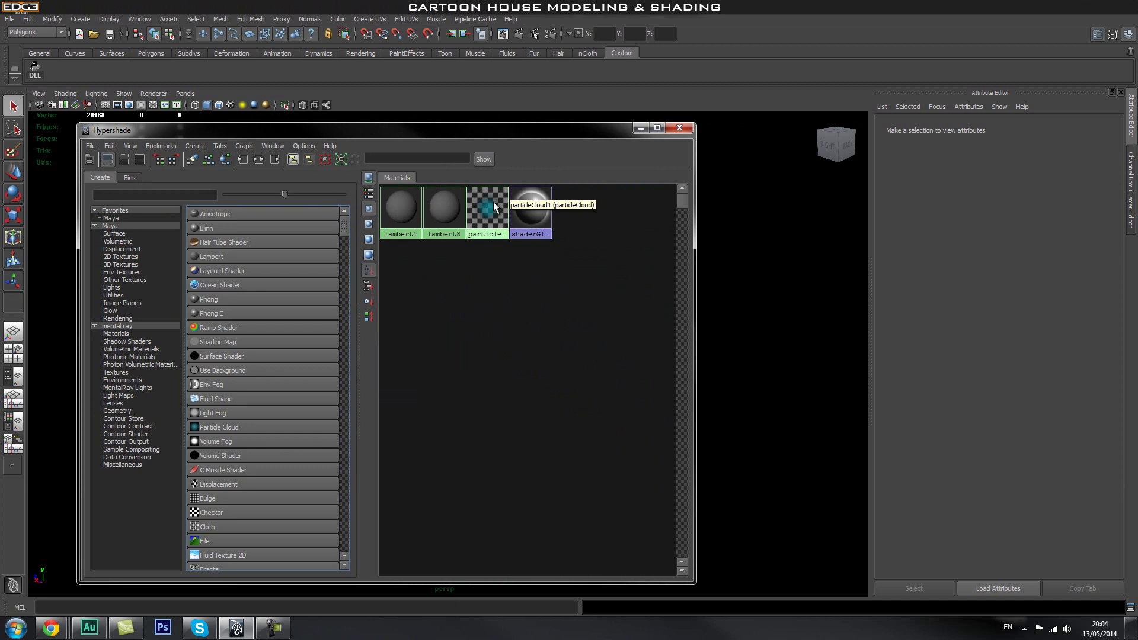
{"action": "left_click_drag", "start_coordinate": [459, 134], "coordinate": [446, 130]}
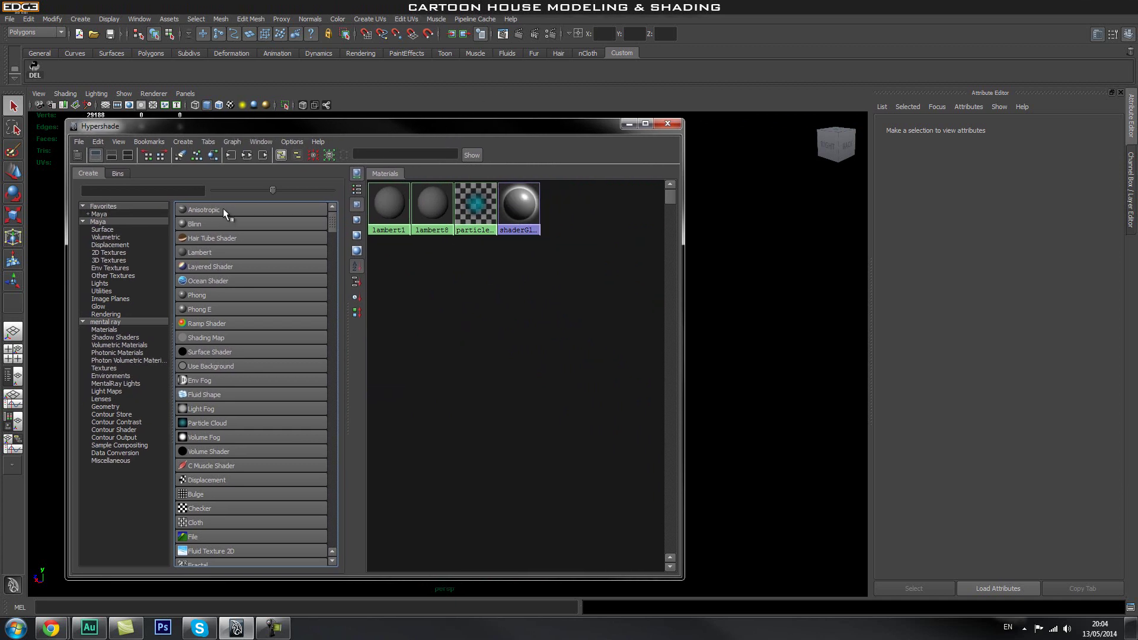
Create a new Lambert material in the Hypershade and rename it brown
{"action": "left_click", "coordinate": [198, 251]}
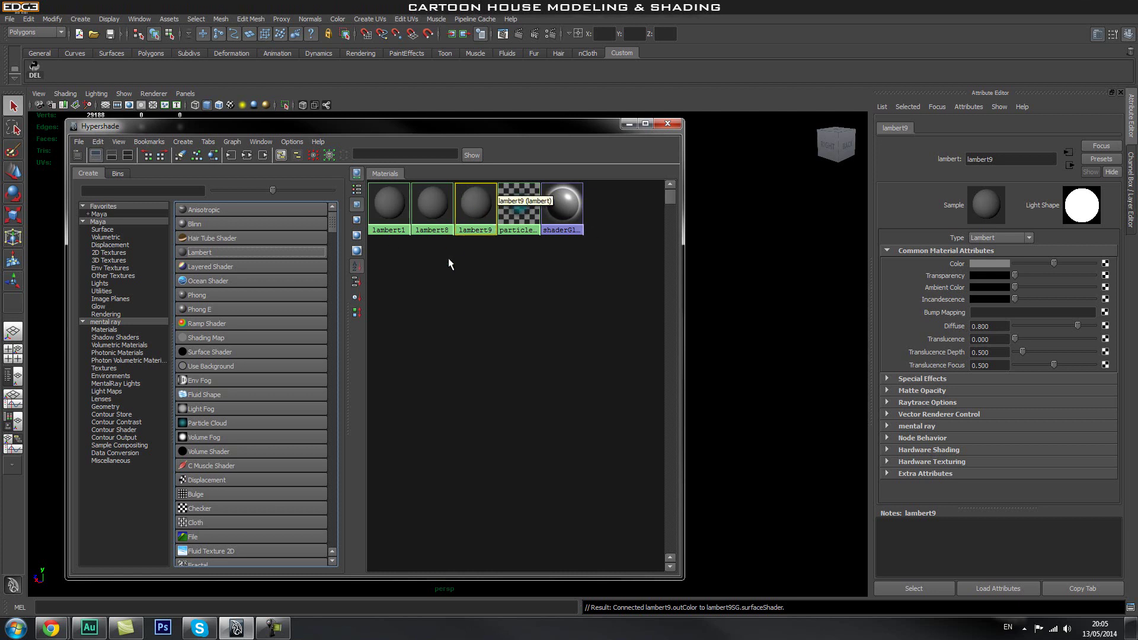
{"action": "double_click", "coordinate": [1005, 163]}
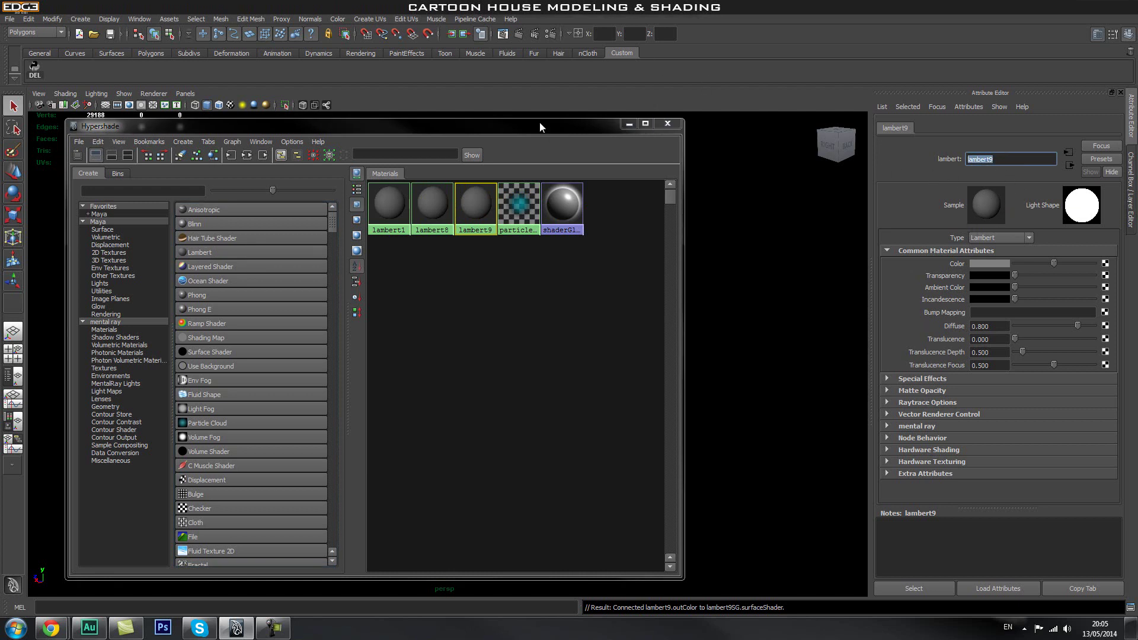
{"action": "left_click_drag", "start_coordinate": [539, 120], "coordinate": [538, 368]}
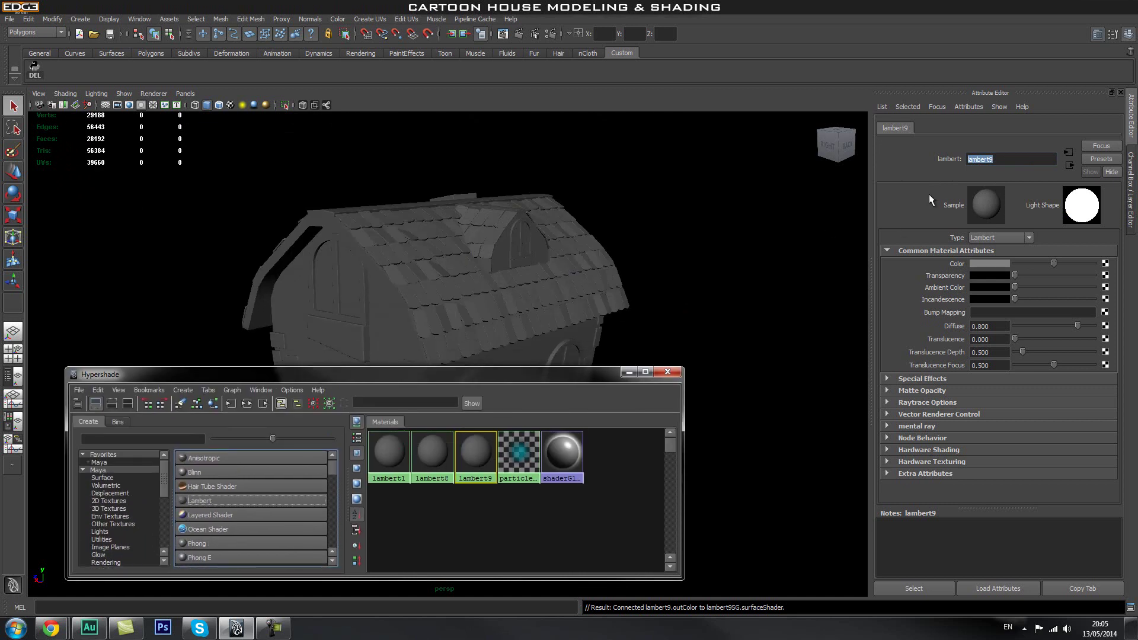
{"action": "scroll", "coordinate": [254, 508], "scroll_direction": "down", "scroll_amount": 10}
{"action": "type", "text": "bor"}
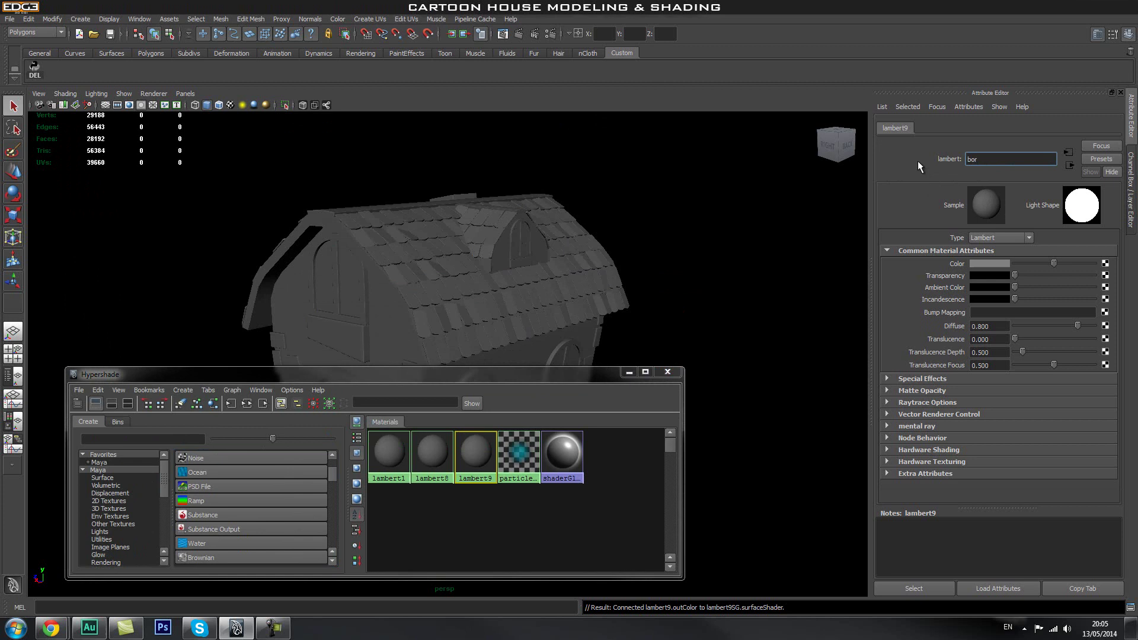
{"action": "key", "text": "BackSpace"}
{"action": "key", "text": "BackSpace"}
{"action": "type", "text": "rown"}
{"action": "key", "text": "Return"}
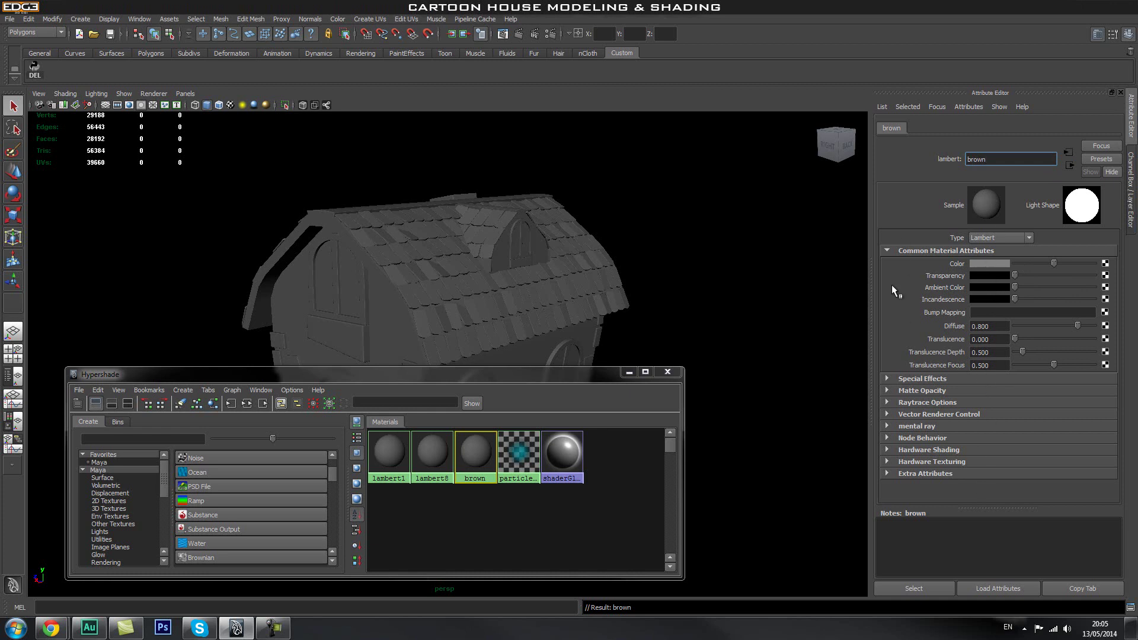
{"action": "left_click", "coordinate": [724, 258]}
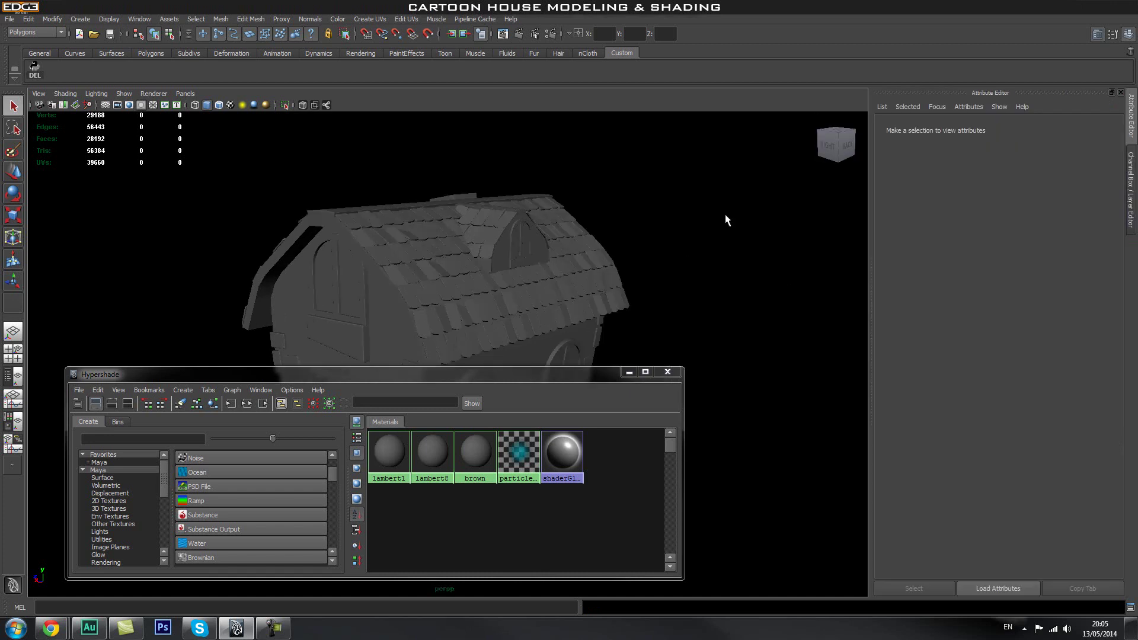
{"action": "key", "text": "ctrl+a"}
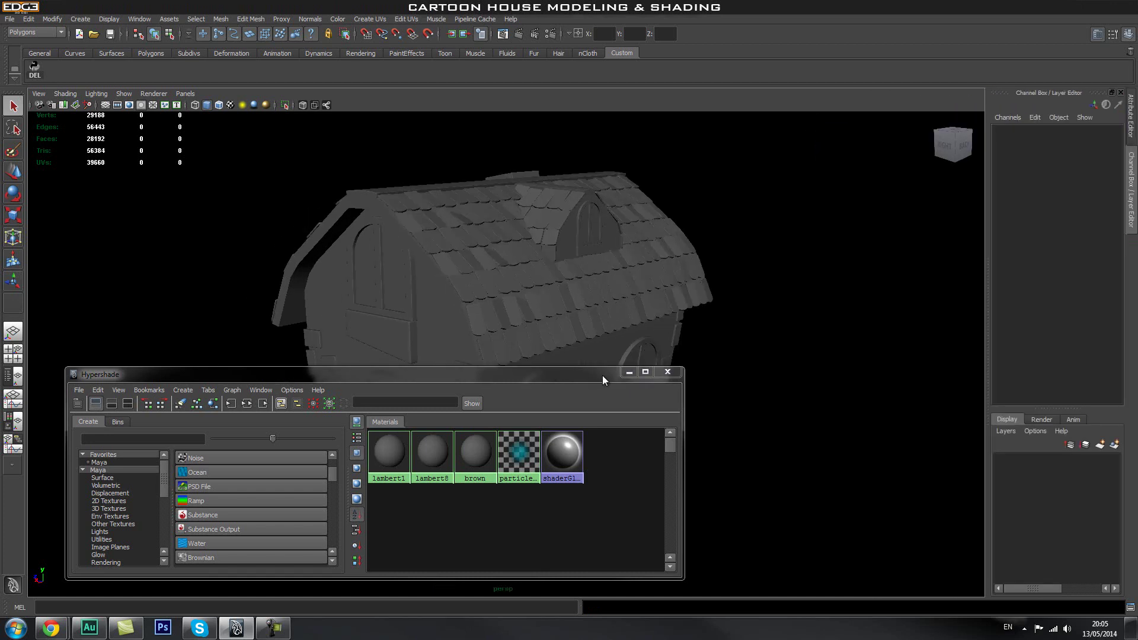
{"action": "left_click", "coordinate": [457, 378]}
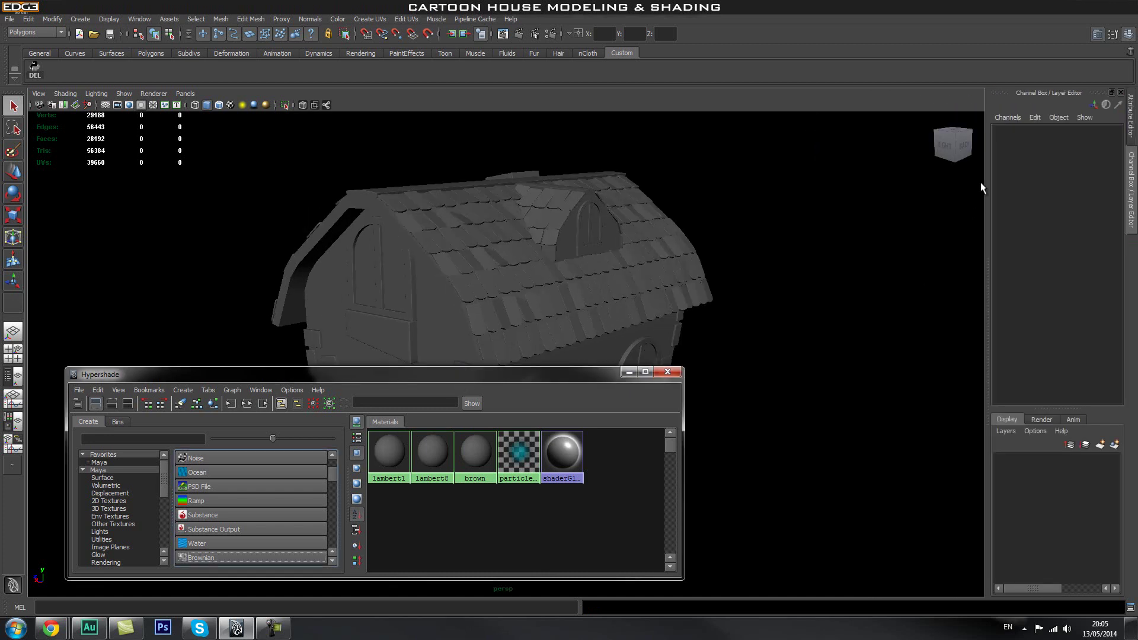
Open the brown material's attributes and set its color to an orange-brown with HSV 34.563, 0.804, 0.549
{"action": "double_click", "coordinate": [471, 463]}
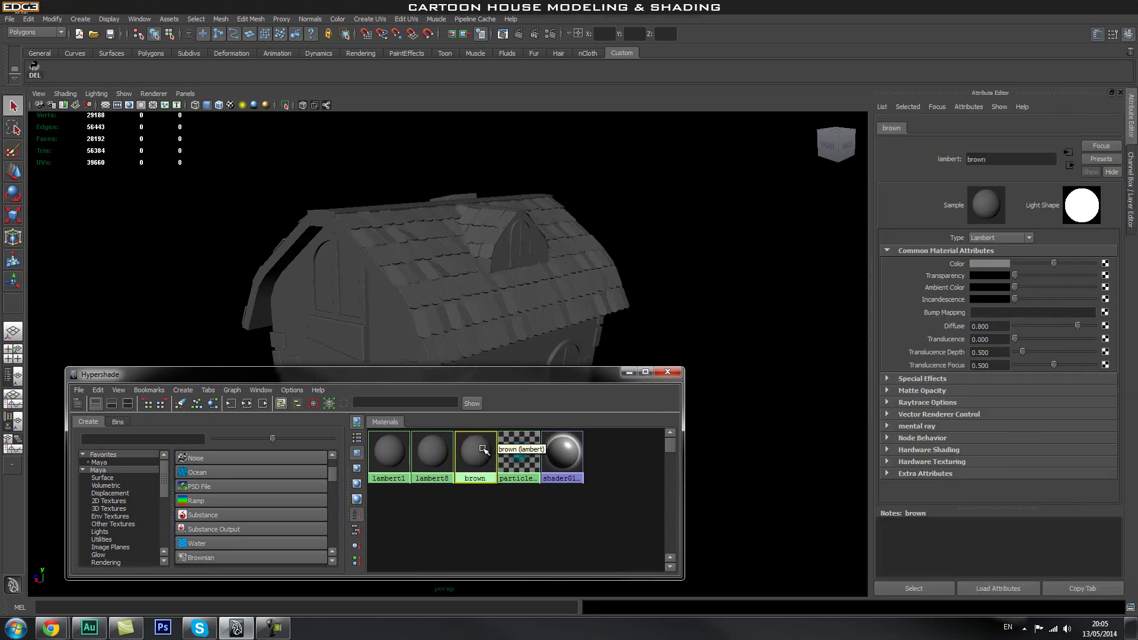
{"action": "left_click_drag", "start_coordinate": [440, 375], "coordinate": [417, 372]}
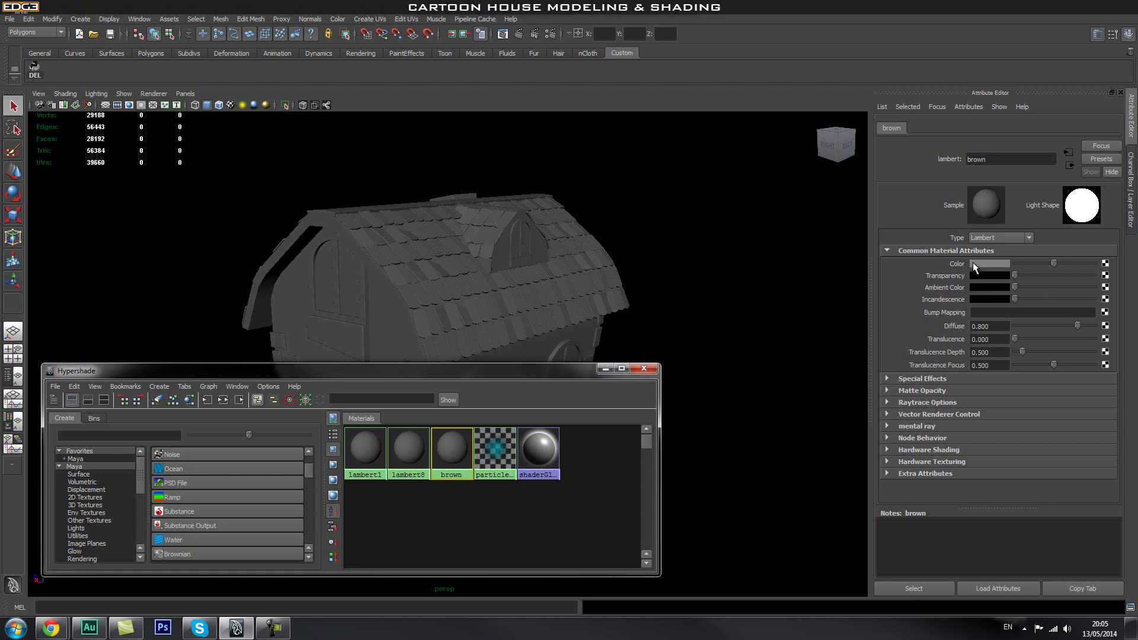
{"action": "left_click", "coordinate": [992, 262]}
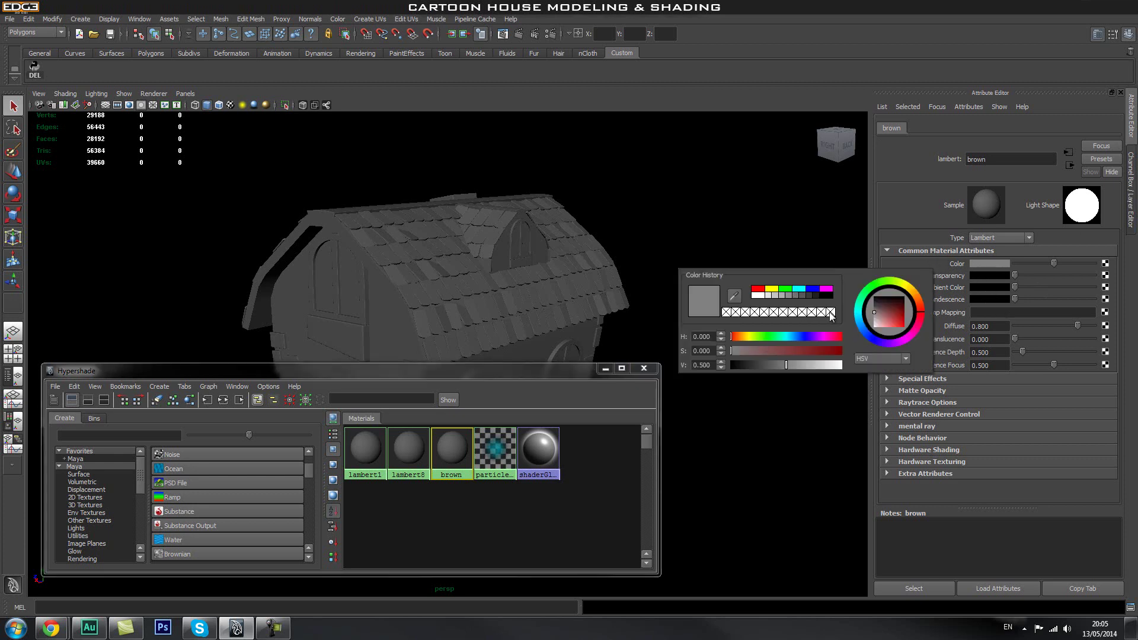
{"action": "left_click", "coordinate": [988, 264]}
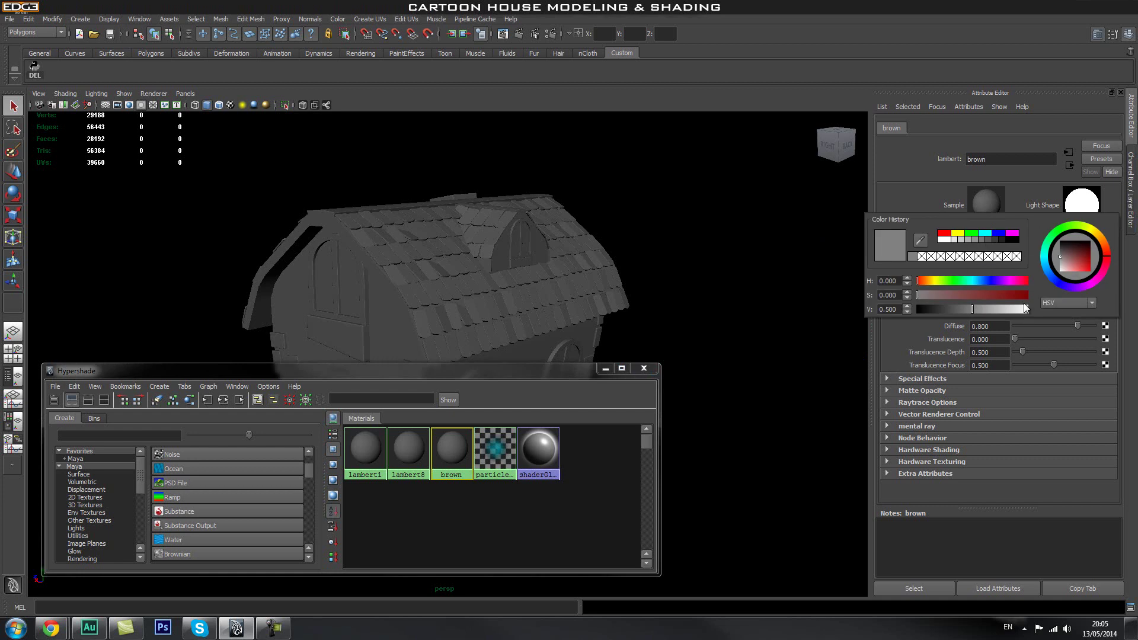
{"action": "mouse_move", "coordinate": [1100, 249]}
{"action": "left_mouse_down"}
{"action": "mouse_move", "coordinate": [1087, 255]}
{"action": "mouse_move", "coordinate": [1101, 243]}
{"action": "left_mouse_up"}
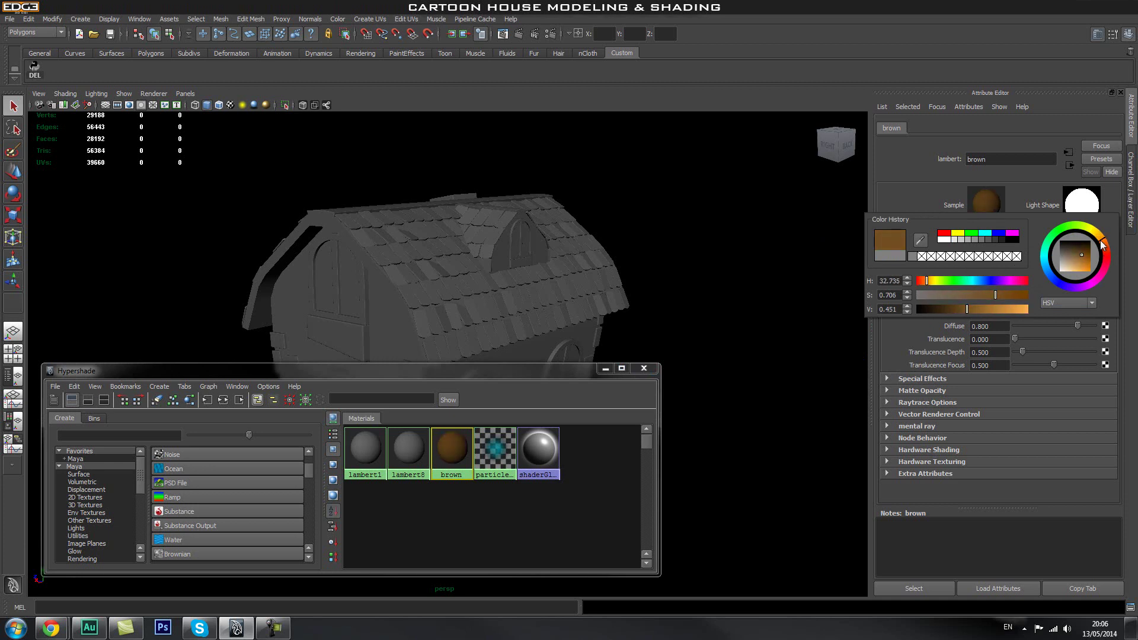
{"action": "mouse_move", "coordinate": [1101, 241]}
{"action": "left_mouse_down"}
{"action": "mouse_move", "coordinate": [1084, 259]}
{"action": "mouse_move", "coordinate": [1103, 241]}
{"action": "left_mouse_up"}
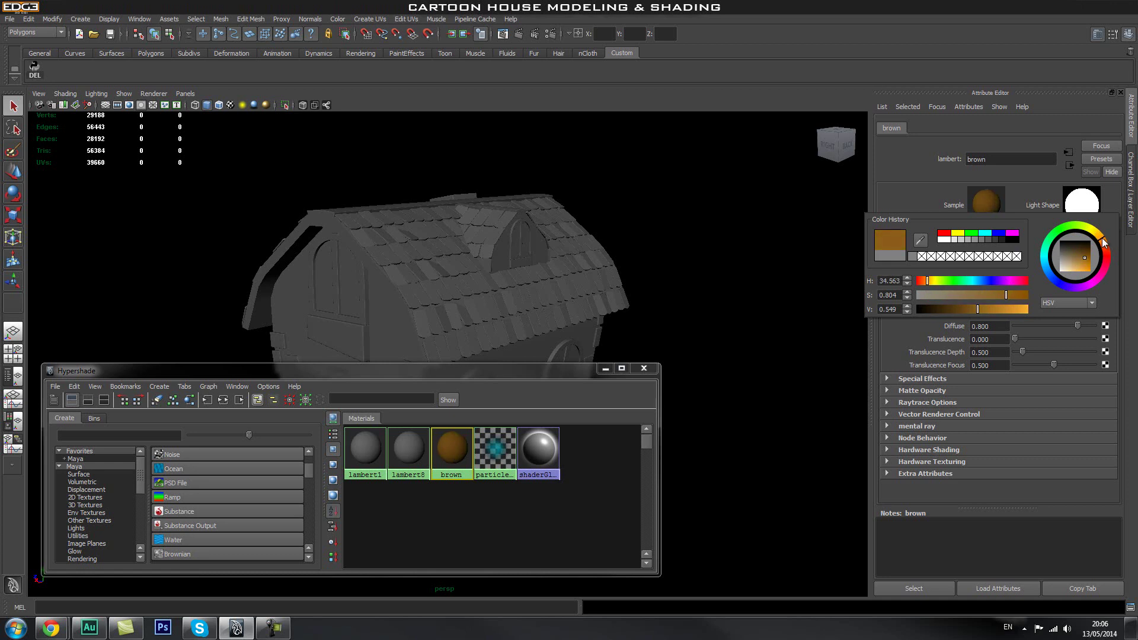
{"action": "left_click_drag", "start_coordinate": [483, 278], "coordinate": [474, 302], "text": "alt"}
{"action": "left_click_drag", "start_coordinate": [443, 364], "coordinate": [443, 404]}
{"action": "left_click", "coordinate": [449, 364]}
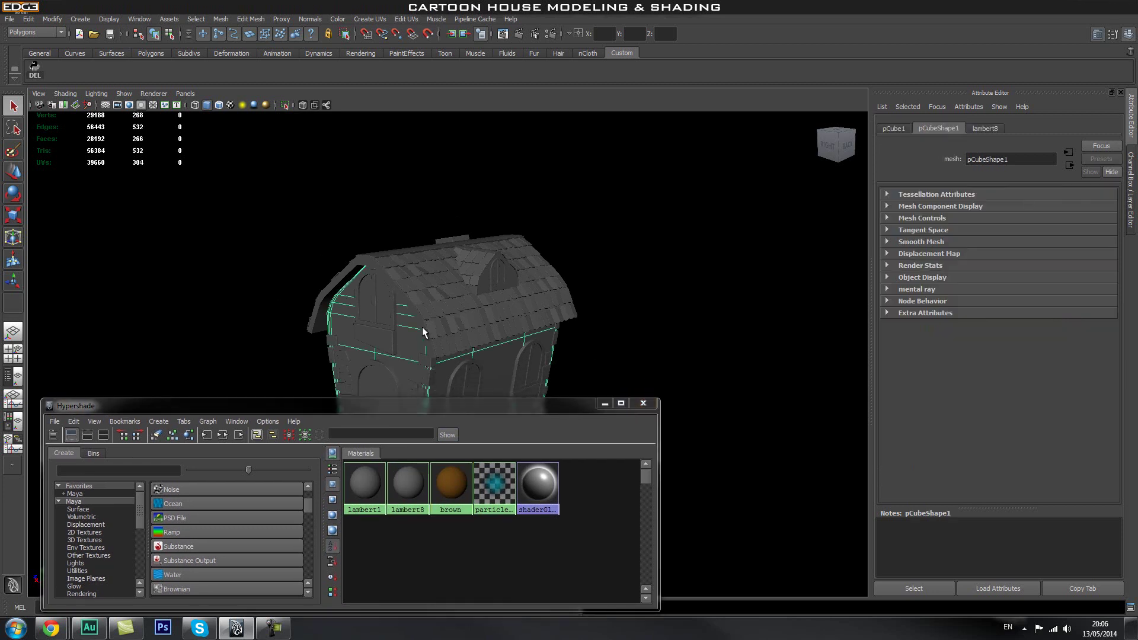
{"action": "left_click", "coordinate": [420, 259]}
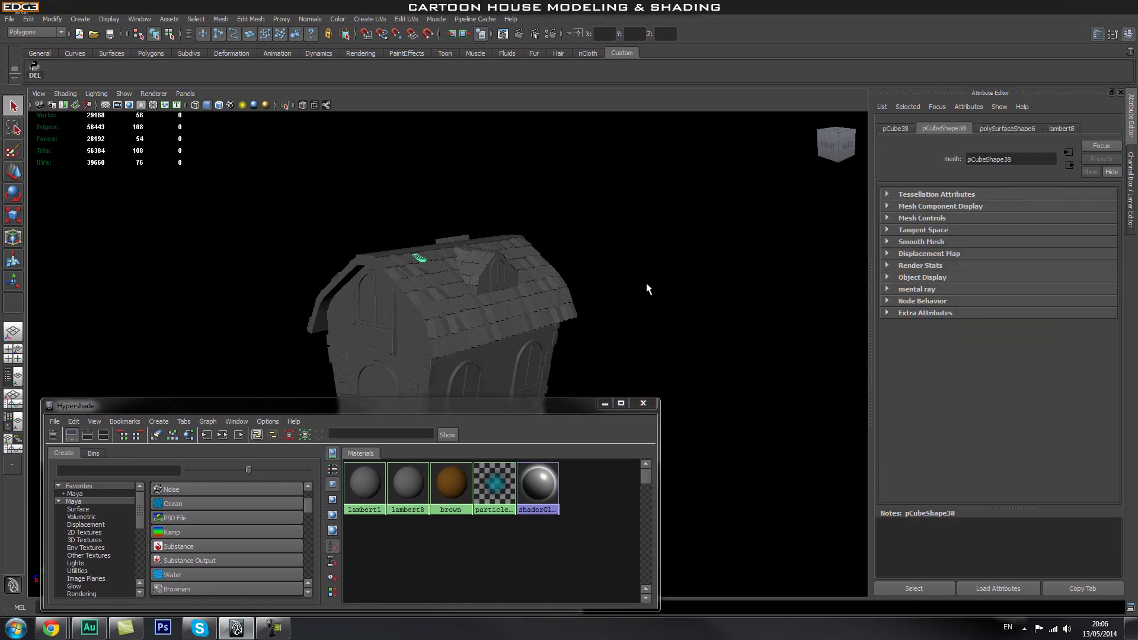
{"action": "left_click_drag", "start_coordinate": [467, 403], "coordinate": [465, 481]}
{"action": "left_click_drag", "start_coordinate": [498, 437], "coordinate": [666, 419], "text": "alt"}
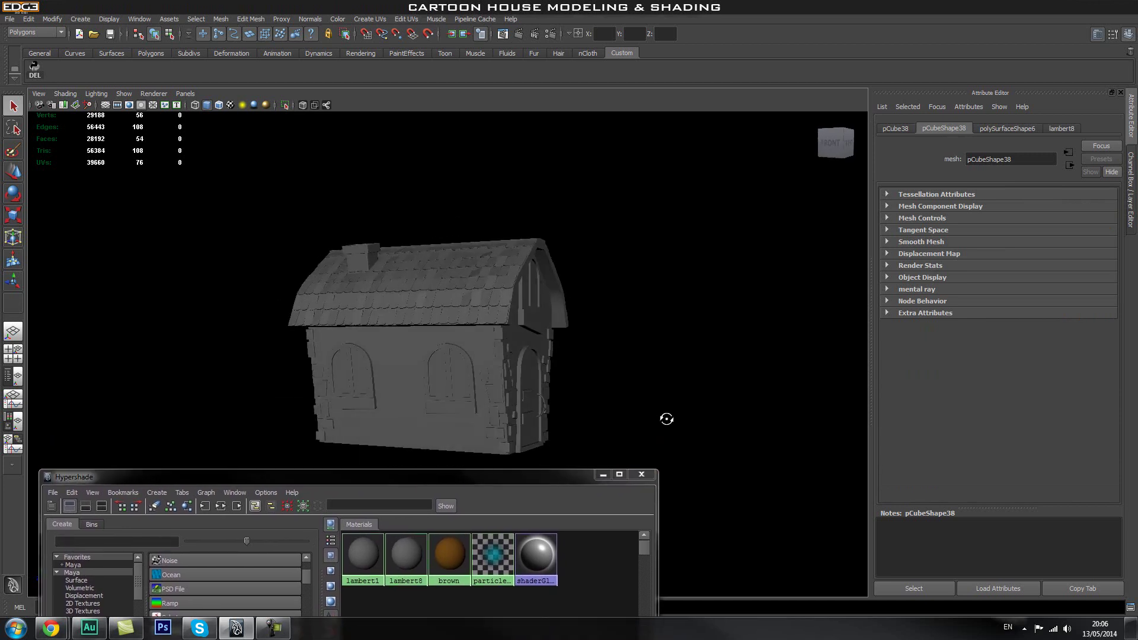
Select the house's main wall body and assign the brown material to it
{"action": "left_click", "coordinate": [393, 358]}
{"action": "left_click_drag", "start_coordinate": [393, 358], "coordinate": [510, 349], "text": "alt"}
{"action": "left_click_drag", "start_coordinate": [575, 392], "coordinate": [485, 371], "text": "alt"}
{"action": "left_click_drag", "start_coordinate": [377, 371], "coordinate": [490, 302], "text": "alt"}
{"action": "mouse_move", "coordinate": [489, 382]}
{"action": "left_mouse_down", "text": "alt"}
{"action": "mouse_move", "coordinate": [551, 381]}
{"action": "mouse_move", "coordinate": [474, 386]}
{"action": "left_mouse_up", "text": "alt"}
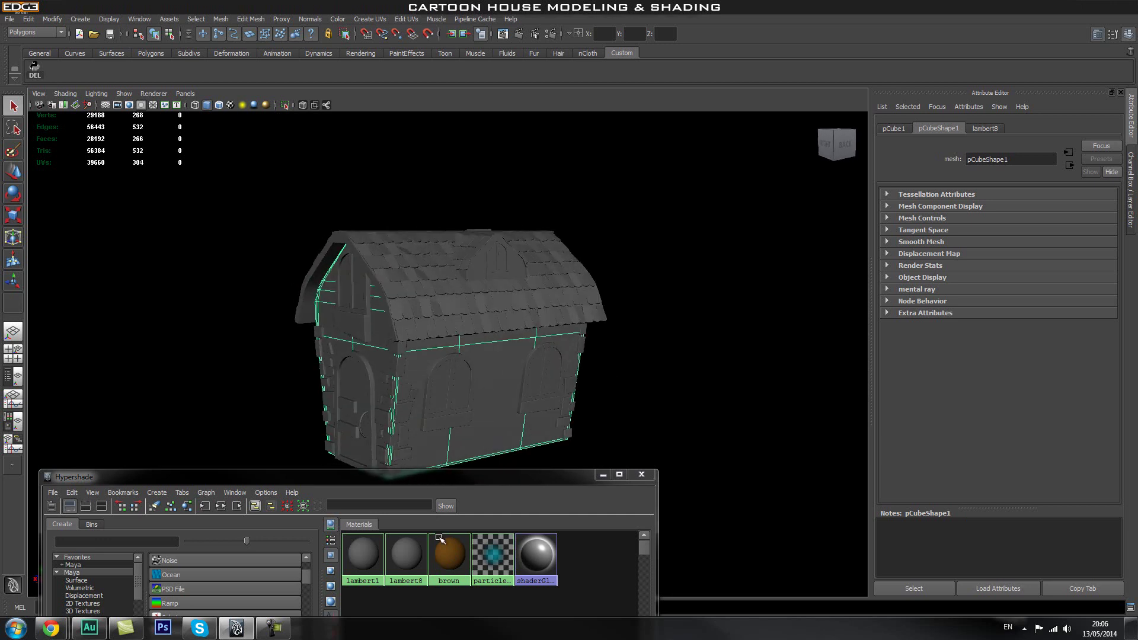
{"action": "left_click_drag", "start_coordinate": [457, 477], "coordinate": [499, 413]}
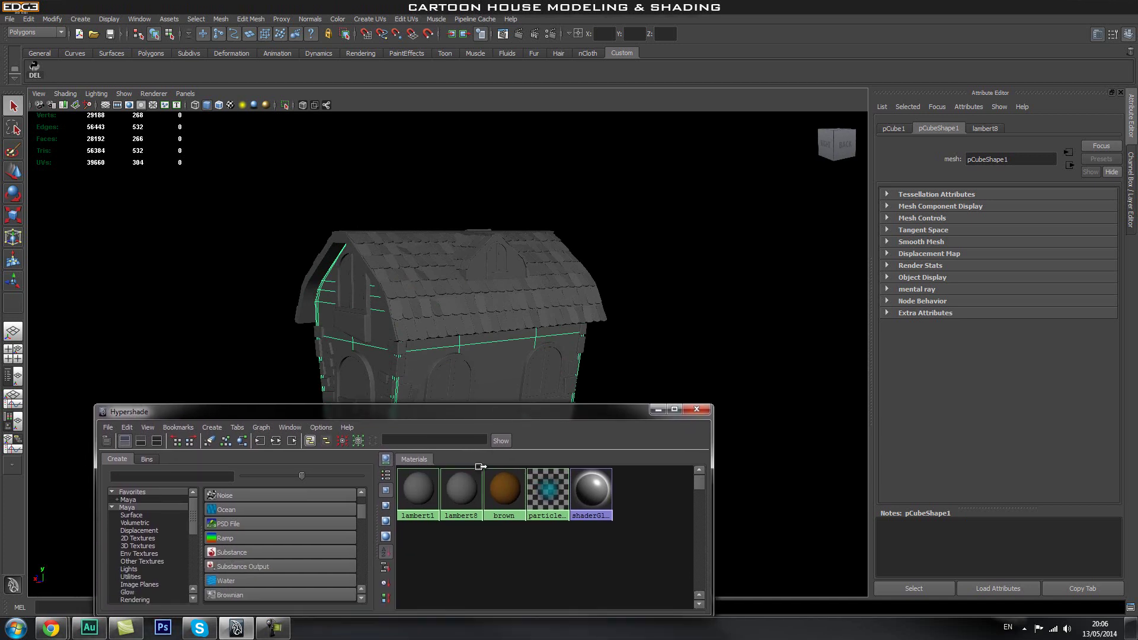
{"action": "right_click", "coordinate": [503, 492]}
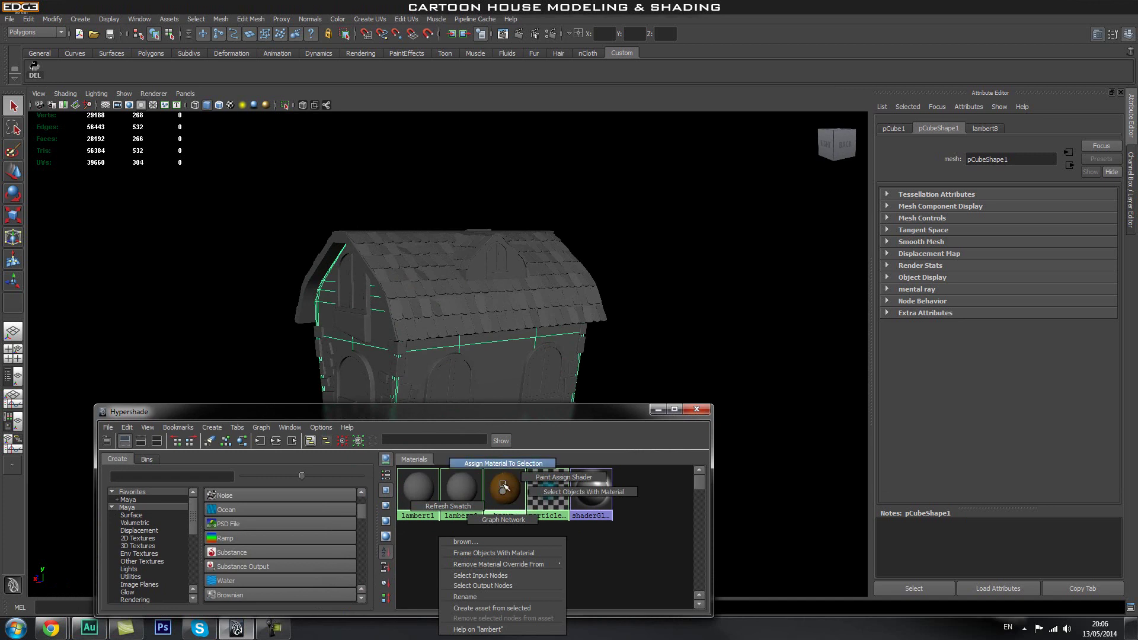
{"action": "right_click_drag", "start_coordinate": [501, 467], "coordinate": [502, 469]}
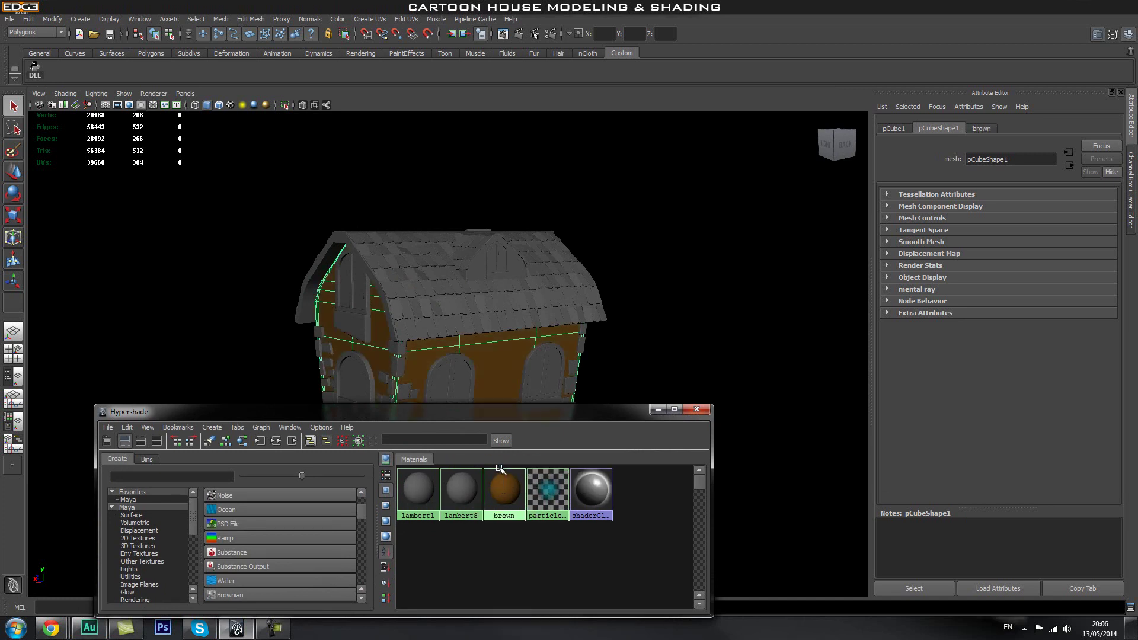
Move the Hypershade window clear of the house model to view the brown walls
{"action": "left_click", "coordinate": [669, 355]}
{"action": "left_click", "coordinate": [490, 368]}
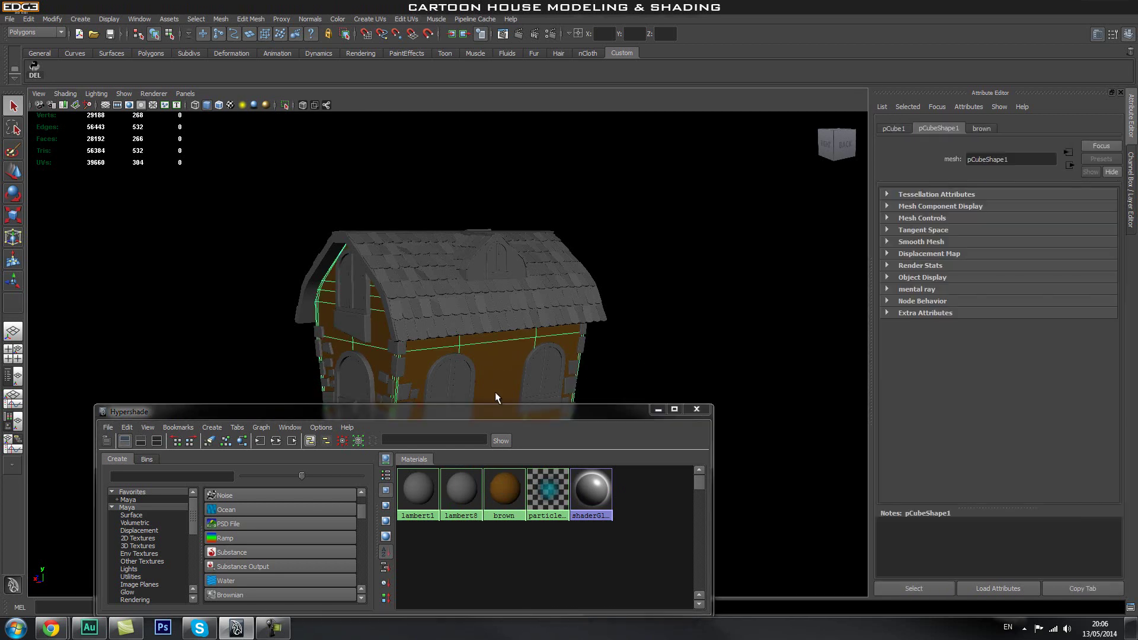
{"action": "left_click_drag", "start_coordinate": [499, 425], "coordinate": [490, 539]}
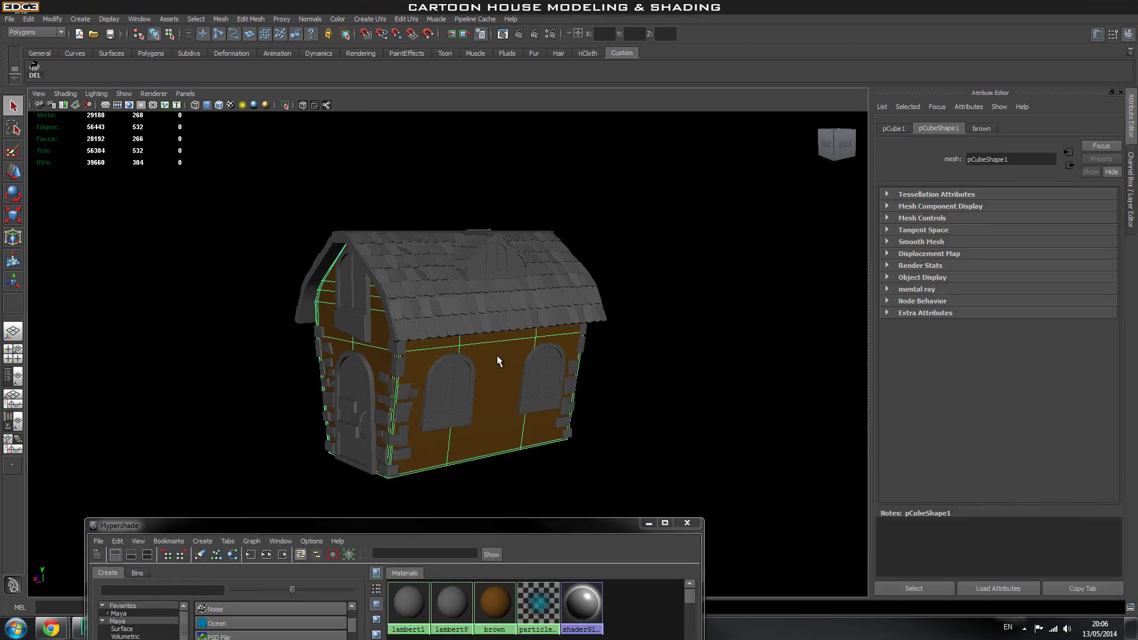
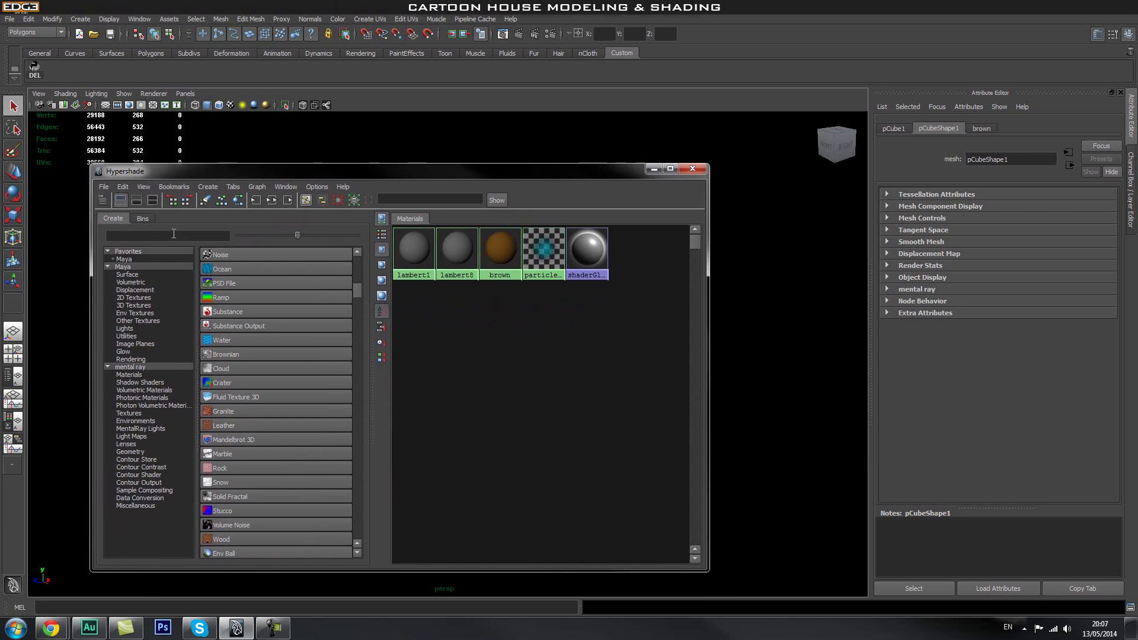
Create a new Lambert surface material in the Hypershade and rename it roof_tiles
{"action": "left_click", "coordinate": [127, 274]}
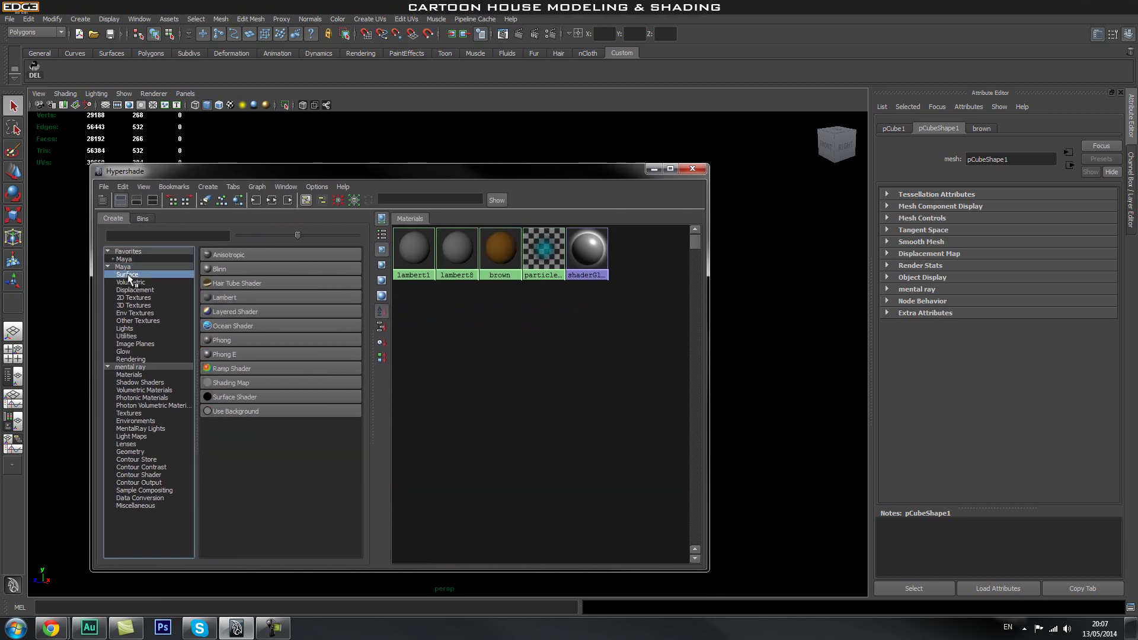
{"action": "left_click", "coordinate": [232, 296]}
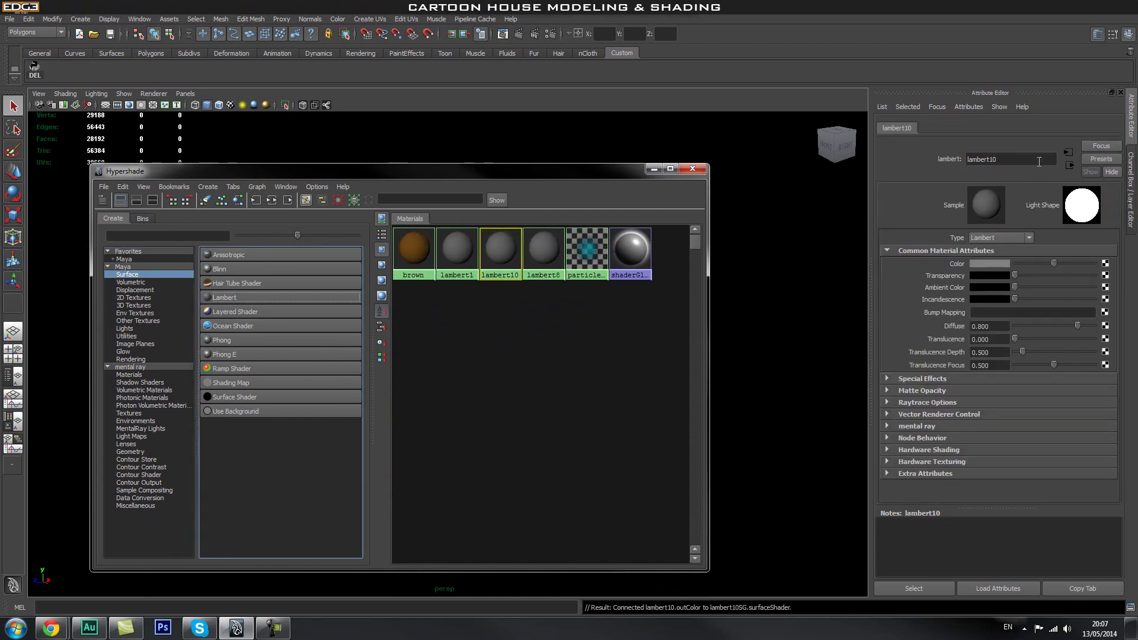
{"action": "left_click", "coordinate": [875, 201]}
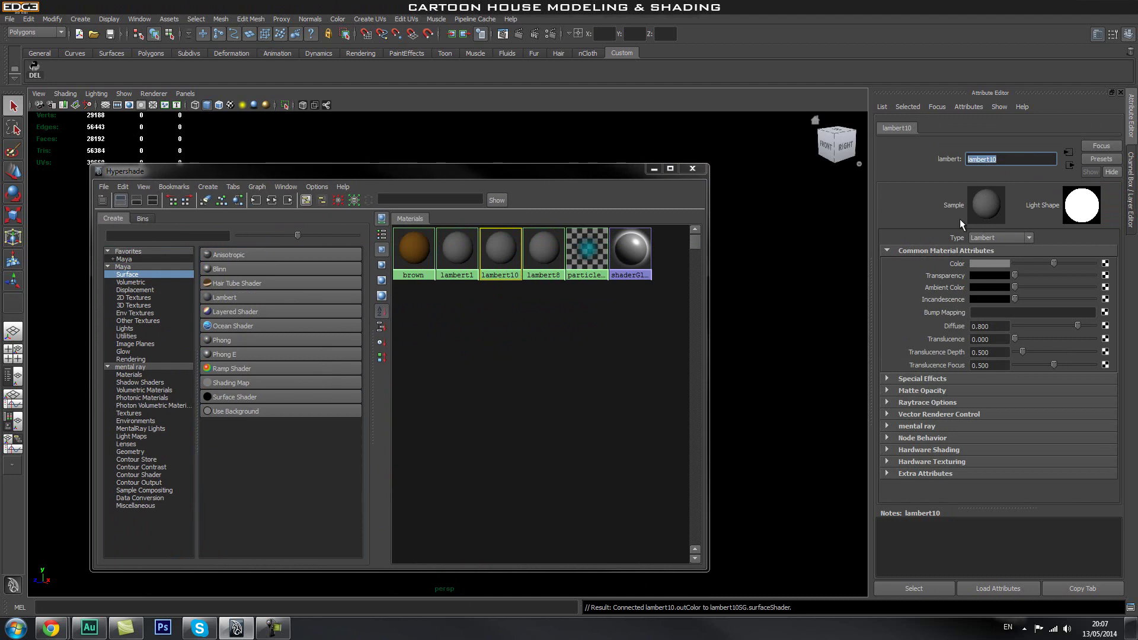
{"action": "type", "text": "roof_tiles"}
{"action": "key", "text": "Return"}
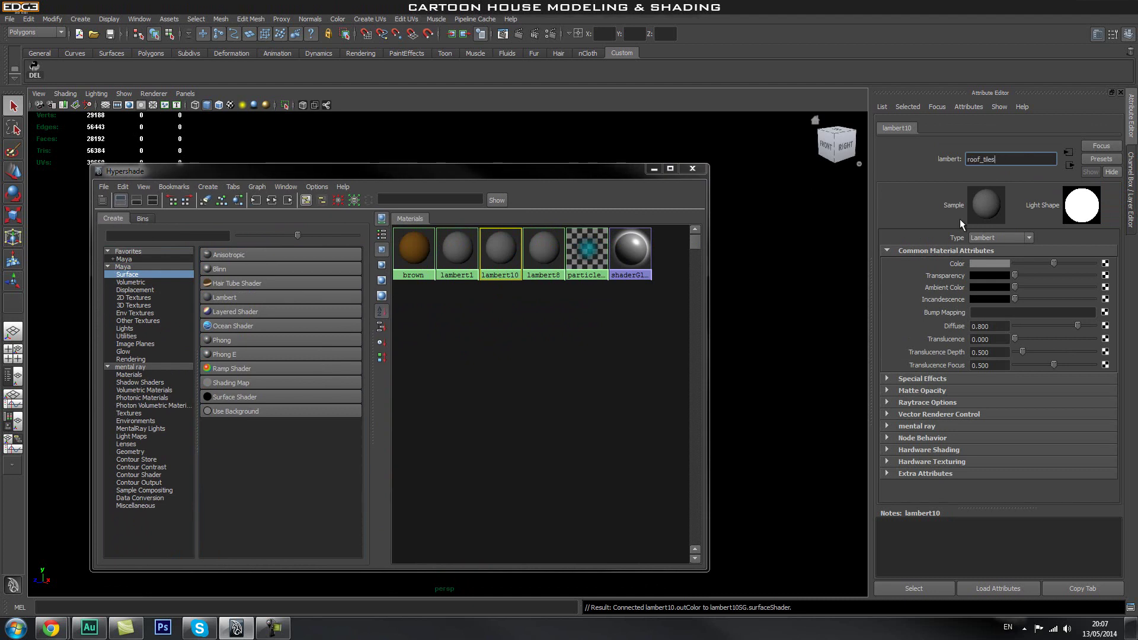
Set the roof_tiles material's color to a muted brown with saturation and value both at 0.529
{"action": "left_click", "coordinate": [988, 263]}
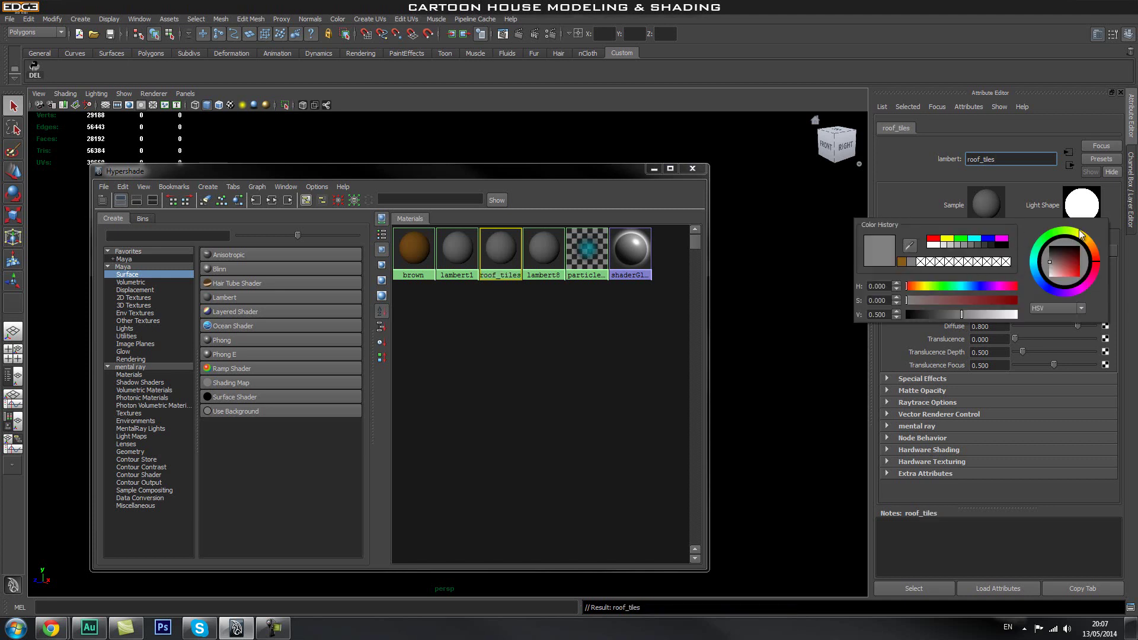
{"action": "left_click", "coordinate": [1065, 262]}
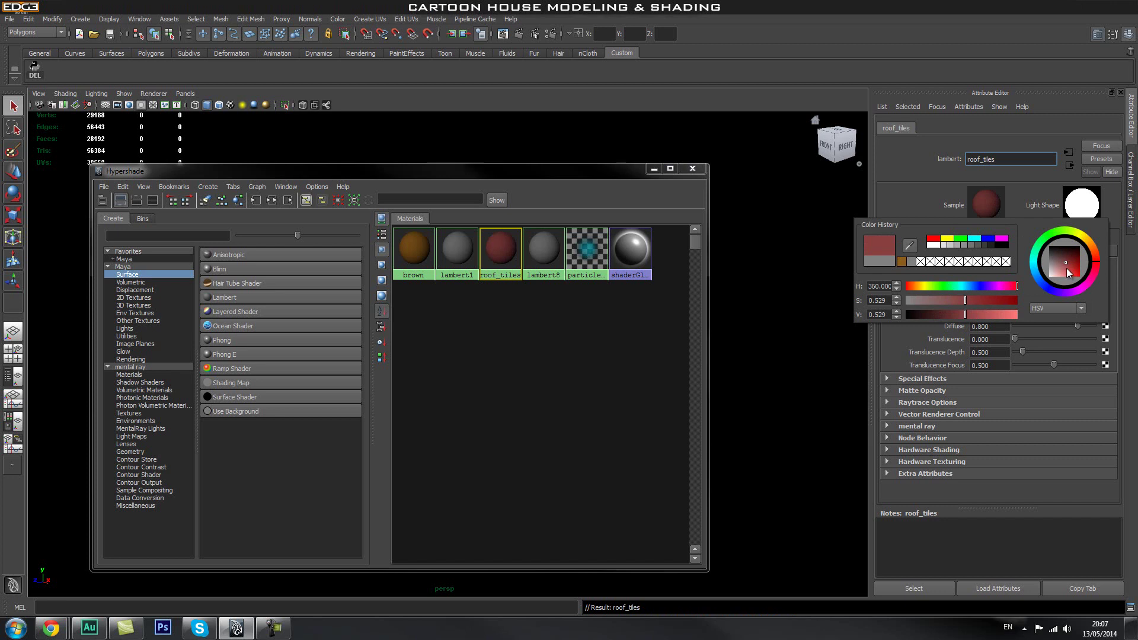
{"action": "left_click_drag", "start_coordinate": [1087, 241], "coordinate": [1093, 249]}
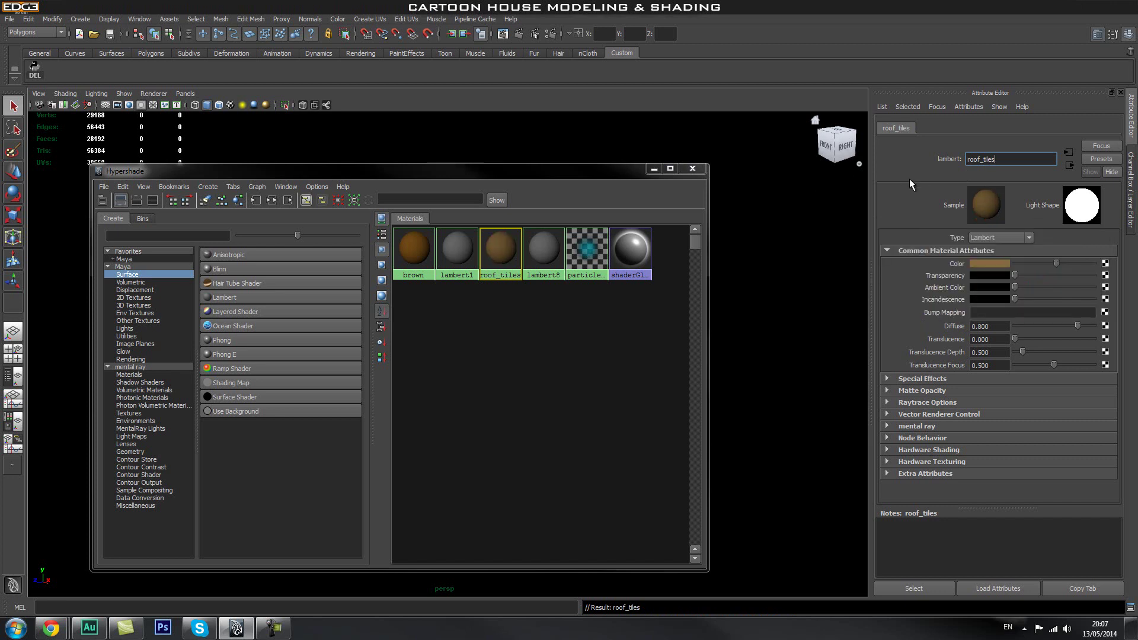
Move the Hypershade window off the roof and select roof tiles along the front edge
{"action": "left_click_drag", "start_coordinate": [570, 176], "coordinate": [586, 403]}
{"action": "left_click_drag", "start_coordinate": [674, 294], "coordinate": [575, 308], "text": "alt"}
{"action": "left_click", "coordinate": [386, 281]}
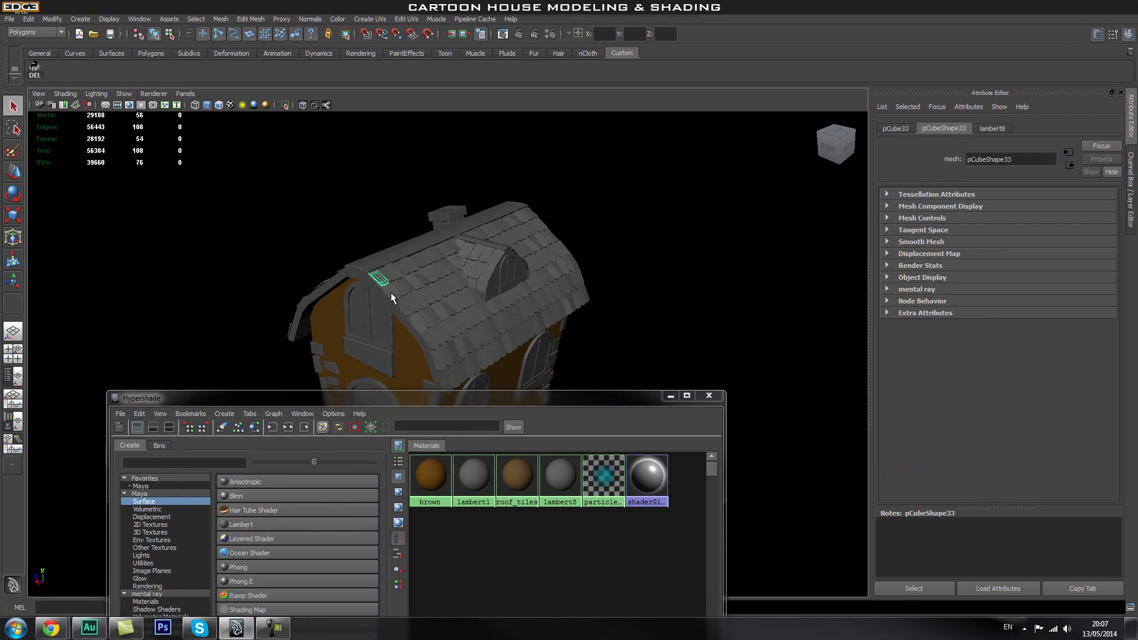
{"action": "left_click_drag", "start_coordinate": [380, 397], "coordinate": [507, 361]}
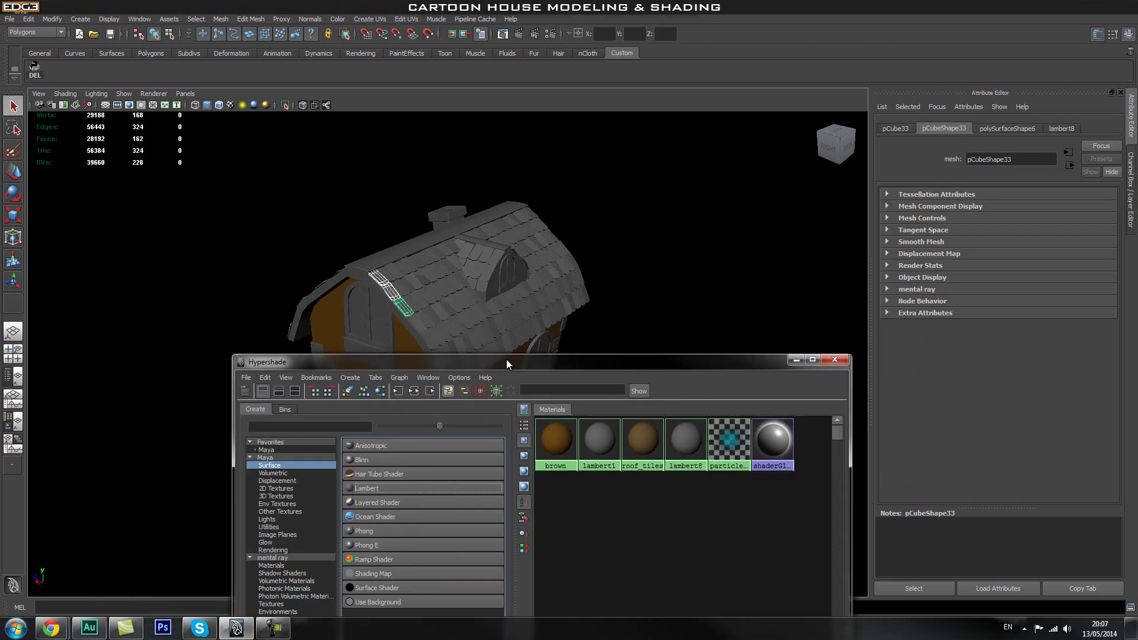
Show the Outliner beside the viewport and check its listed objects for the group holding the roof tiles
{"action": "left_click", "coordinate": [13, 376]}
{"action": "left_click_drag", "start_coordinate": [196, 368], "coordinate": [180, 512]}
{"action": "scroll", "coordinate": [184, 492], "scroll_direction": "down", "scroll_amount": 3}
{"action": "left_click", "coordinate": [89, 524]}
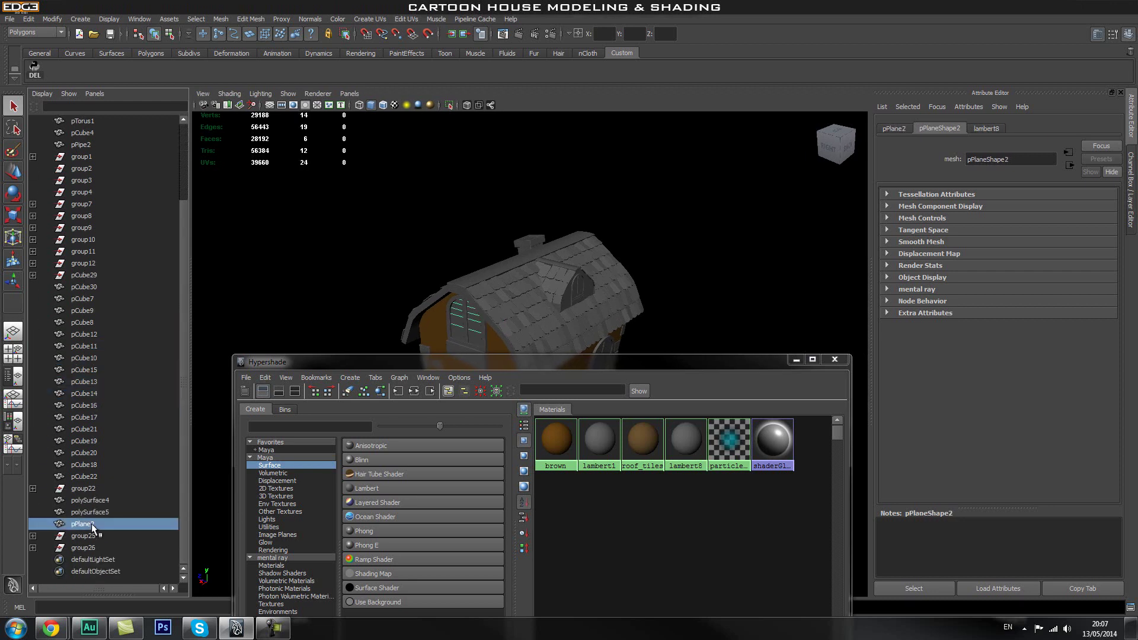
{"action": "left_click", "coordinate": [89, 548]}
{"action": "left_click", "coordinate": [94, 526]}
{"action": "left_click", "coordinate": [90, 511]}
{"action": "left_click", "coordinate": [98, 441]}
{"action": "left_click", "coordinate": [89, 370]}
{"action": "left_click", "coordinate": [89, 334]}
{"action": "left_click", "coordinate": [89, 287]}
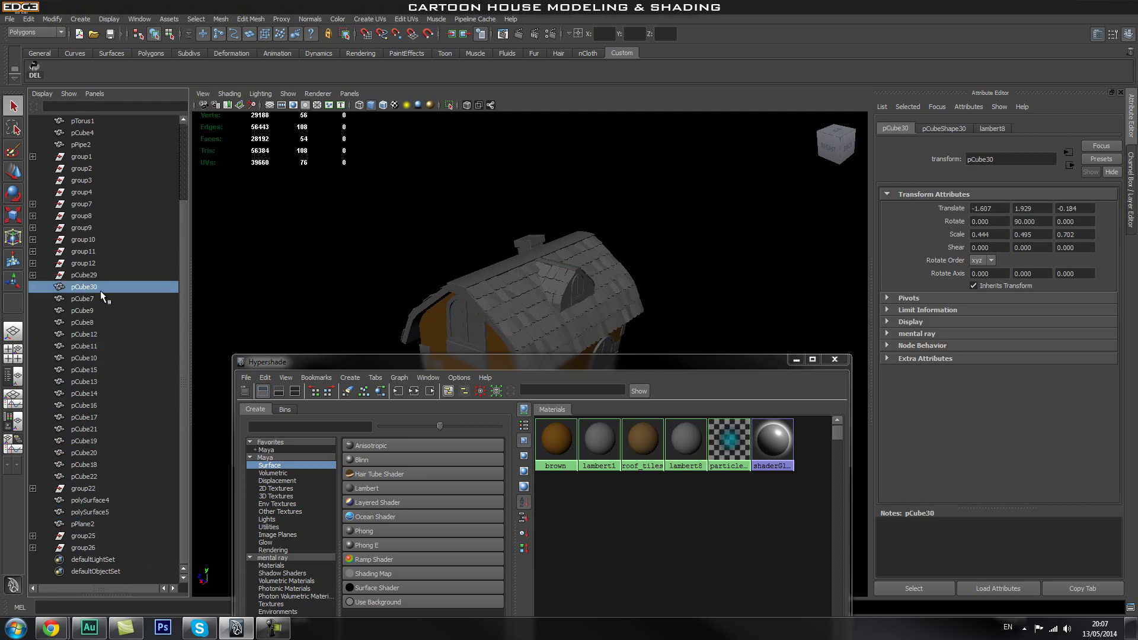
Pick a tile on the dormer side of the roof to locate its parent group, and select group9
{"action": "left_click_drag", "start_coordinate": [363, 284], "coordinate": [492, 288], "text": "alt"}
{"action": "left_click", "coordinate": [491, 308]}
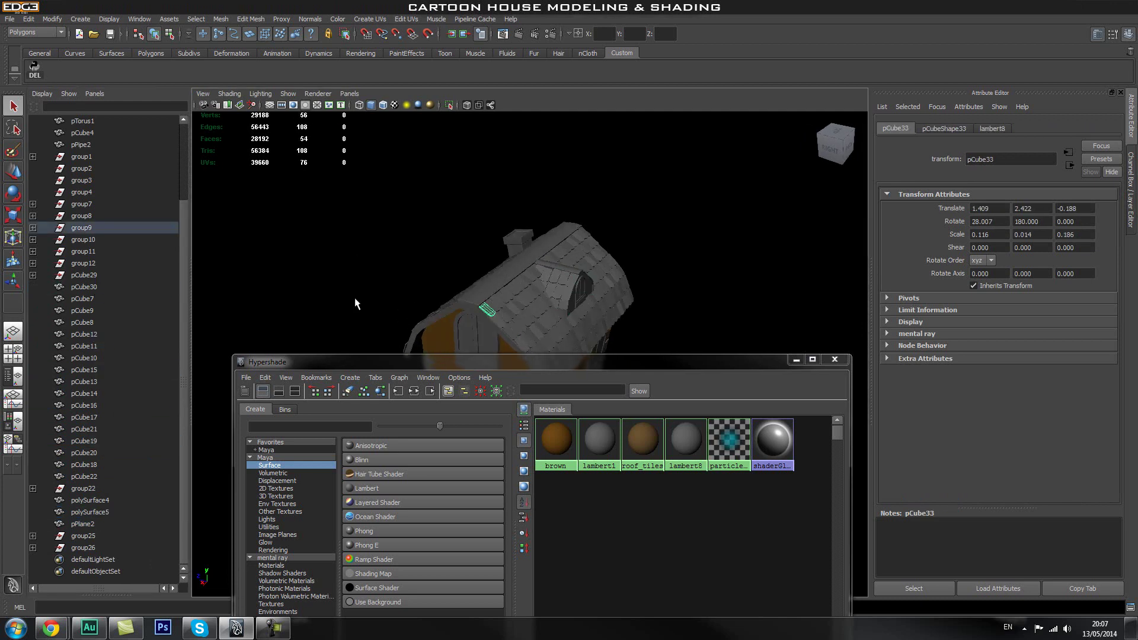
{"action": "left_click", "coordinate": [83, 229]}
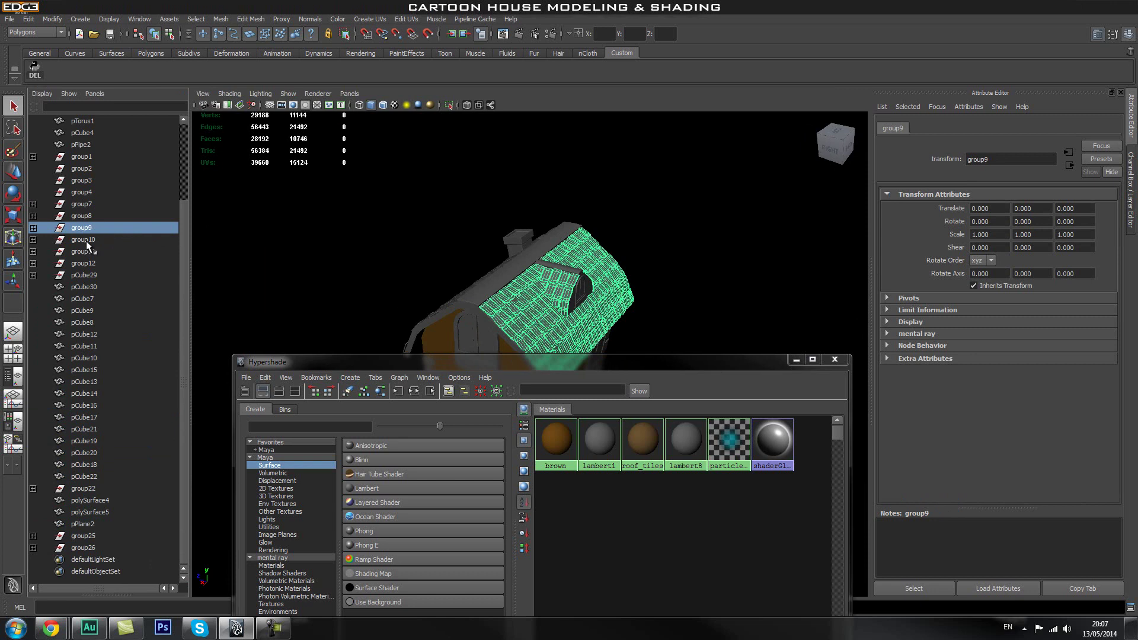
Try adding group10 and group8 to the group9 selection to find the tiles on the opposite roof side
{"action": "left_click", "coordinate": [86, 240], "text": "ctrl"}
{"action": "left_click_drag", "start_coordinate": [313, 225], "coordinate": [186, 229], "text": "alt"}
{"action": "left_click", "coordinate": [74, 227]}
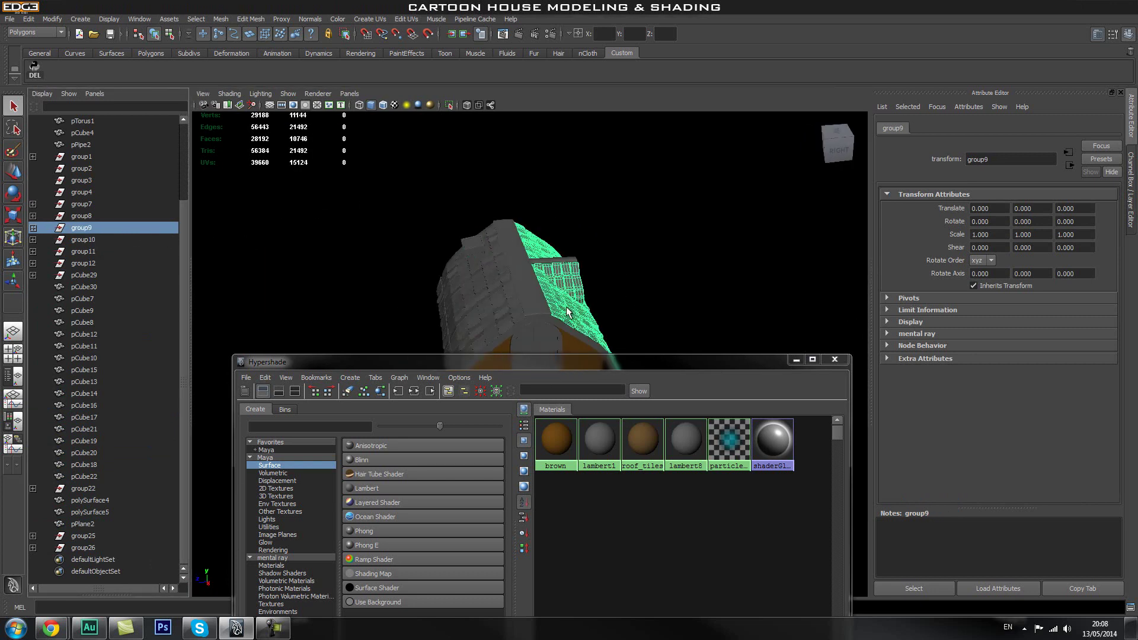
{"action": "left_click_drag", "start_coordinate": [367, 237], "coordinate": [403, 216], "text": "alt"}
{"action": "left_click", "coordinate": [79, 240], "text": "ctrl"}
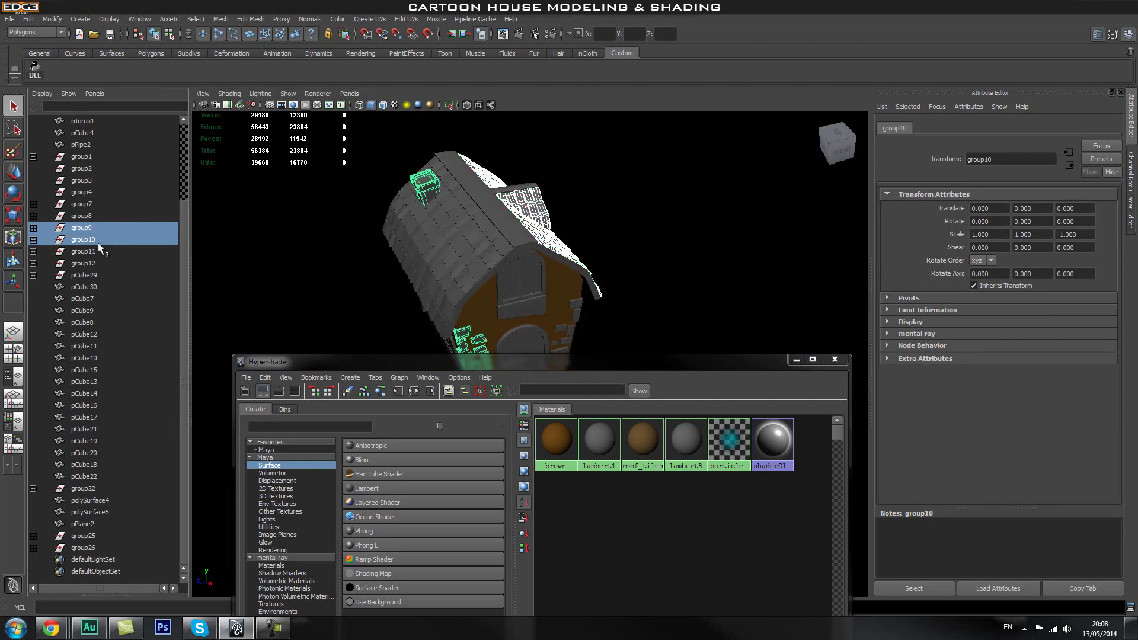
{"action": "left_click", "coordinate": [96, 237], "text": "ctrl"}
{"action": "left_click", "coordinate": [88, 215], "text": "ctrl"}
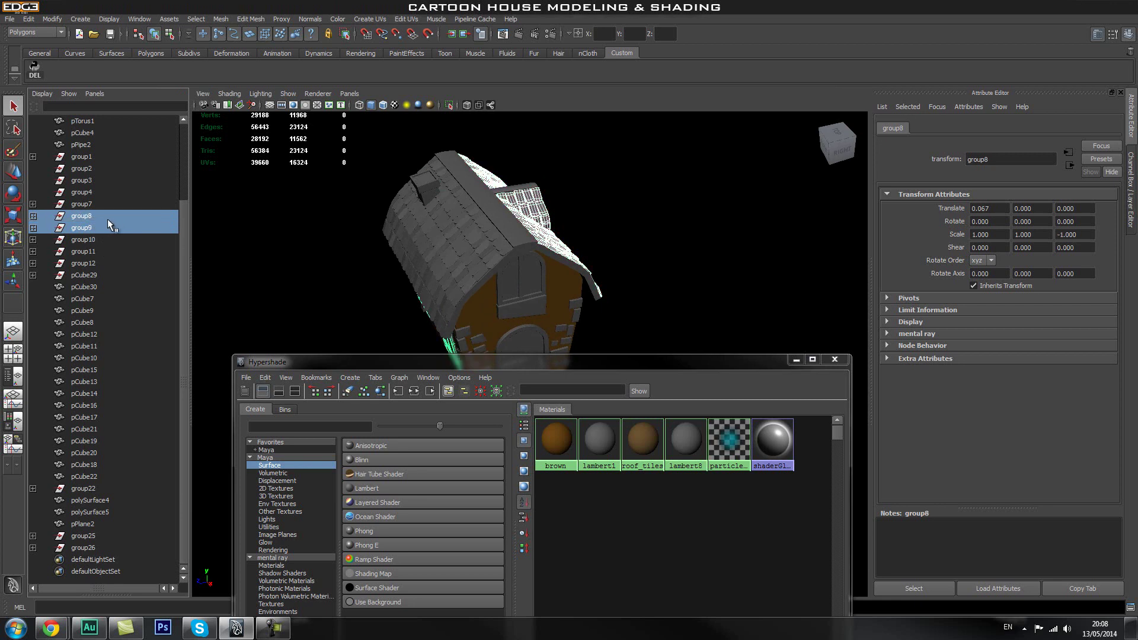
Locate the opposite roof side's tile group from a picked tile row and select group9 and group22 together
{"action": "left_click", "coordinate": [445, 249]}
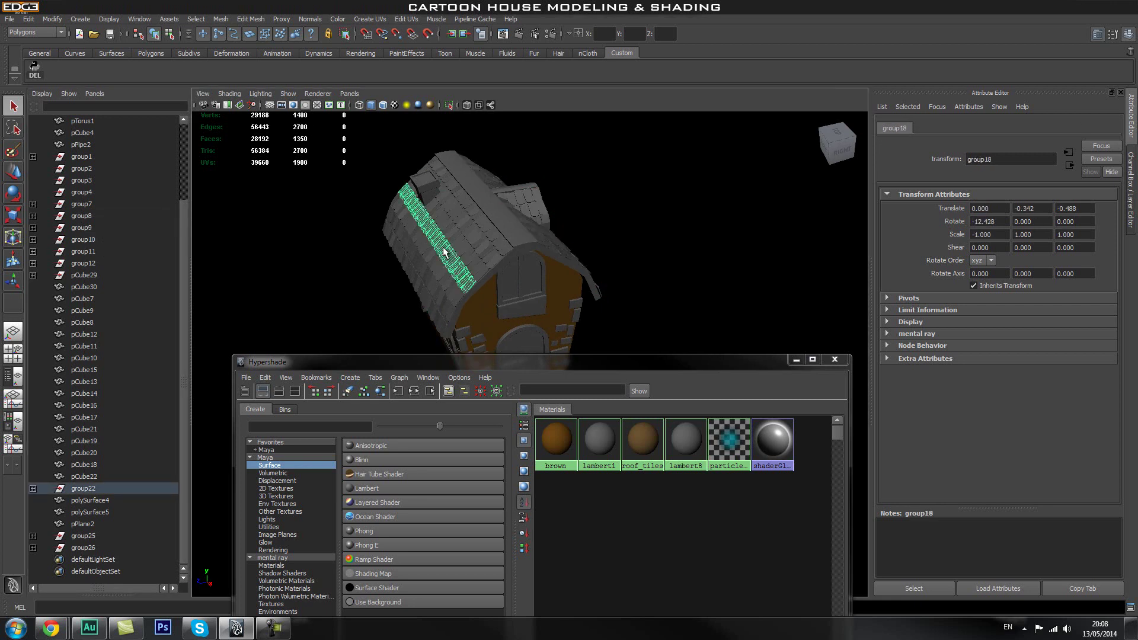
{"action": "left_click", "coordinate": [93, 490]}
{"action": "left_click_drag", "start_coordinate": [442, 251], "coordinate": [509, 237], "text": "alt"}
{"action": "left_click", "coordinate": [505, 245]}
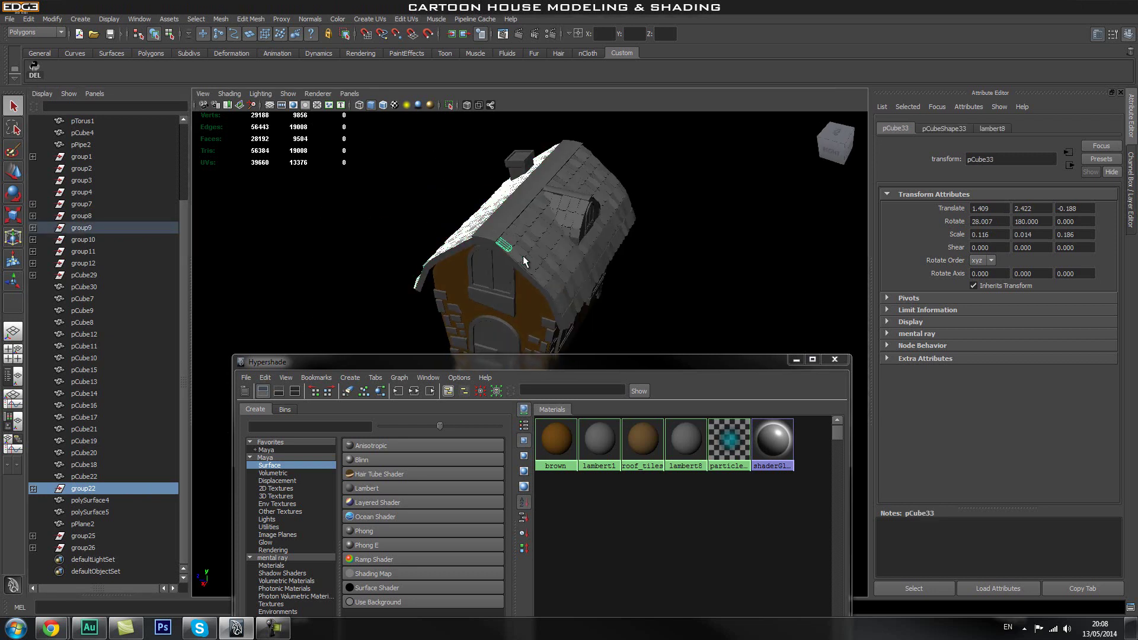
{"action": "key", "text": "Up"}
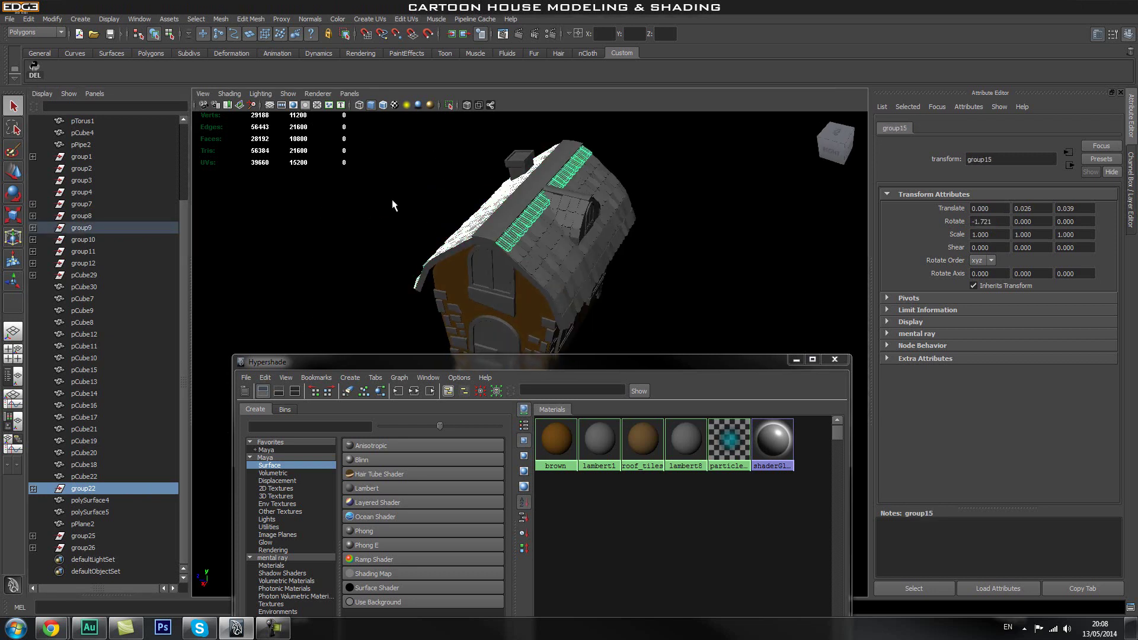
{"action": "left_click", "coordinate": [78, 229], "text": "shift"}
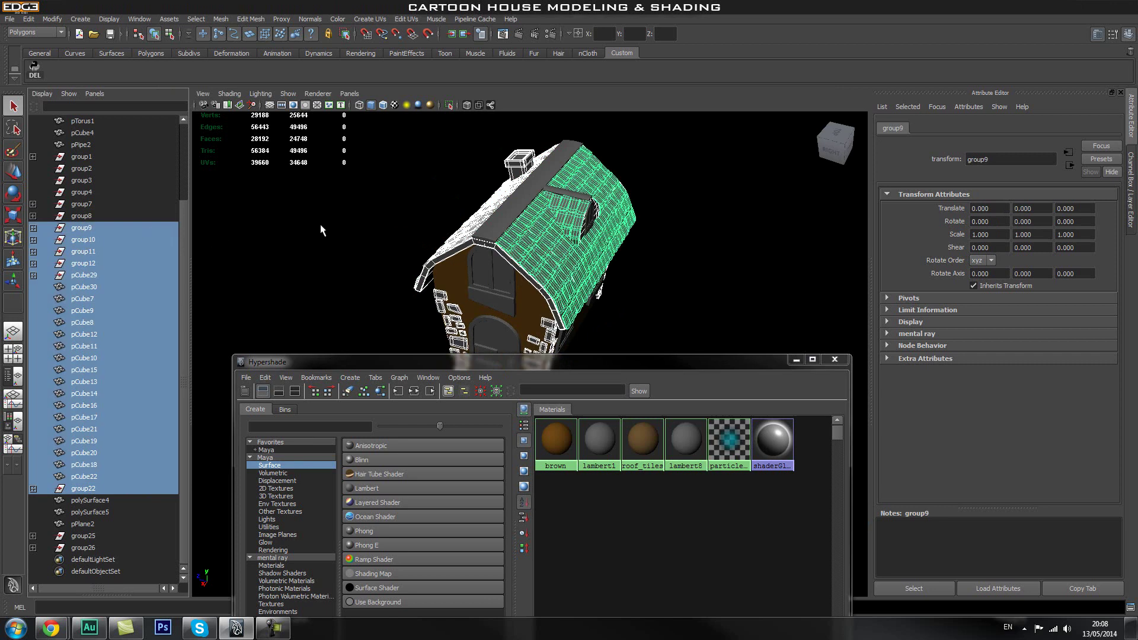
{"action": "left_click", "coordinate": [92, 232]}
{"action": "left_click", "coordinate": [92, 490], "text": "ctrl"}
Assign the roof_tiles material to the selected tile groups on both sides of the roof
{"action": "left_click_drag", "start_coordinate": [356, 285], "coordinate": [580, 261], "text": "alt"}
{"action": "middle_click_drag", "start_coordinate": [642, 440], "coordinate": [643, 446]}
{"action": "right_click", "coordinate": [643, 446]}
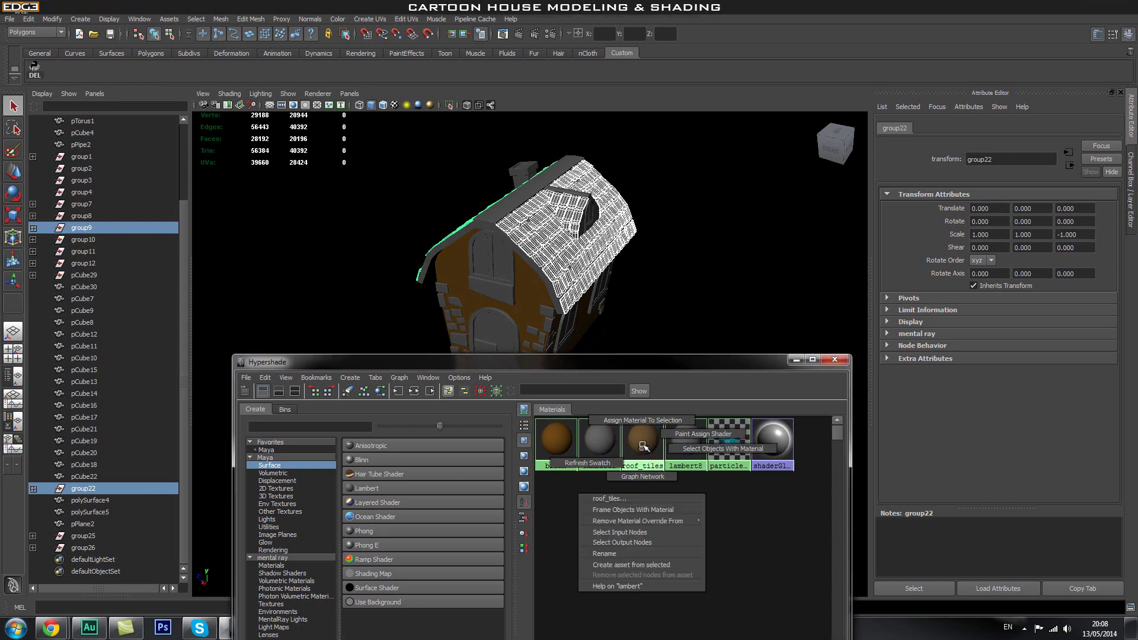
{"action": "left_click", "coordinate": [643, 420]}
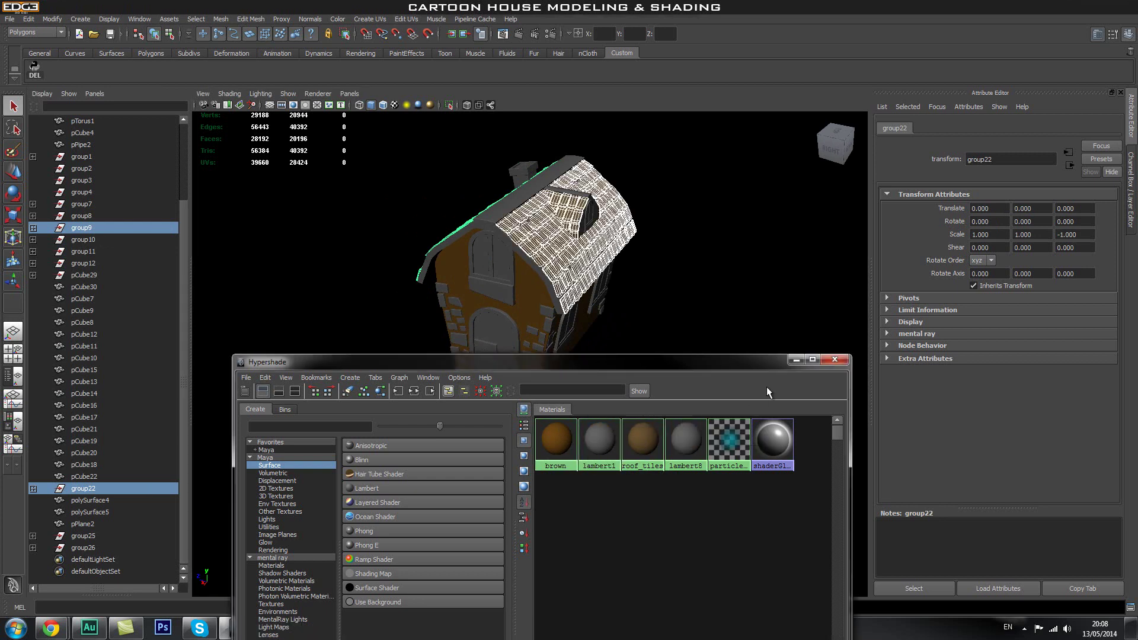
Minimize the Hypershade and examine the shaded house from both sides with nothing selected
{"action": "left_click", "coordinate": [795, 360]}
{"action": "left_click", "coordinate": [679, 292]}
{"action": "left_click_drag", "start_coordinate": [678, 293], "coordinate": [778, 387], "text": "alt"}
{"action": "left_click_drag", "start_coordinate": [507, 347], "coordinate": [529, 391], "text": "alt"}
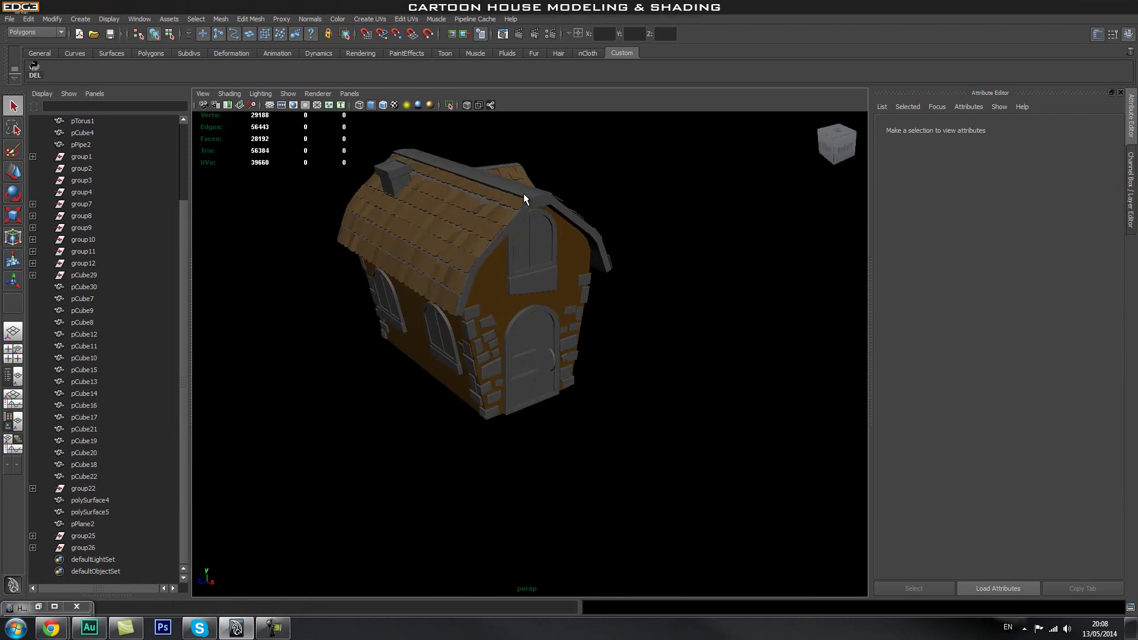
{"action": "left_click_drag", "start_coordinate": [602, 356], "coordinate": [536, 365], "text": "alt"}
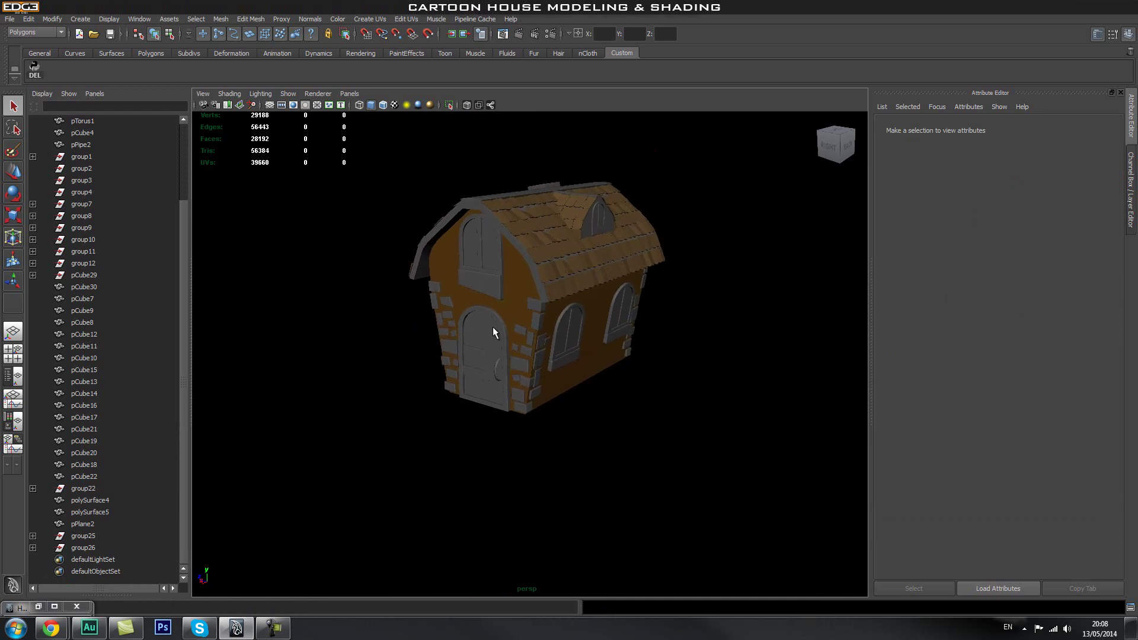